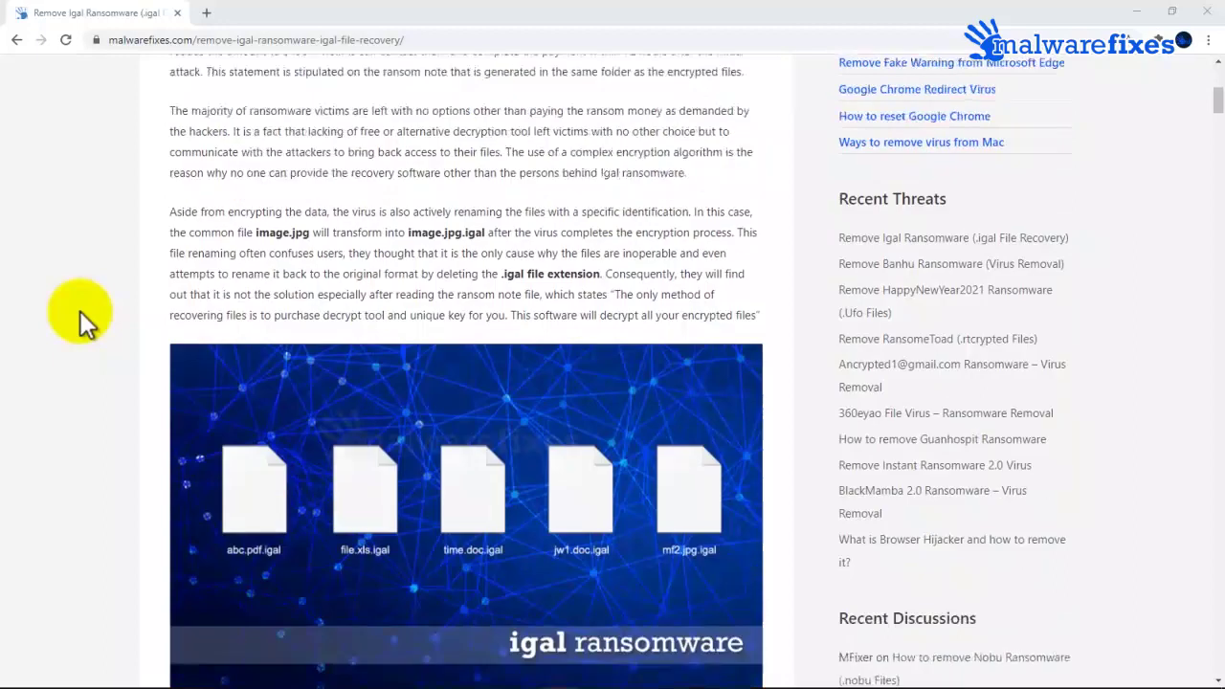
# - Get MBSetup.exe from the guide's Stage 3 'Download Malware Removal Tool' link and open it
pyautogui.scroll(-10, 80, 312)
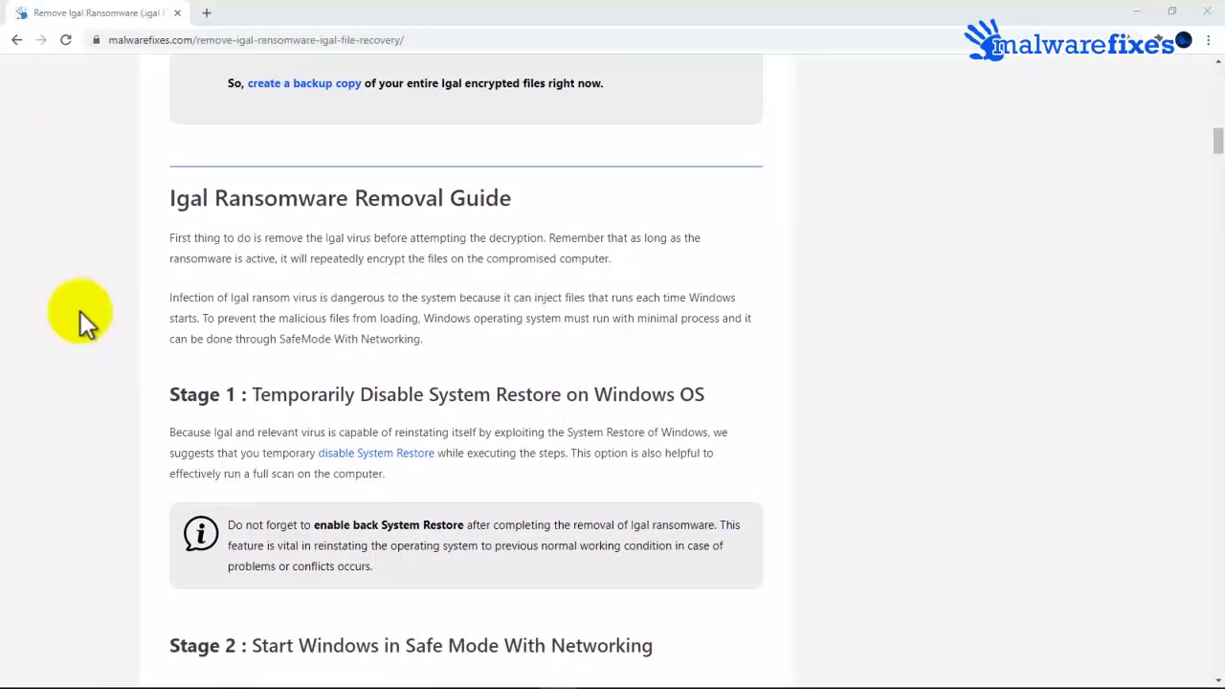
pyautogui.scroll(-3, 80, 311)
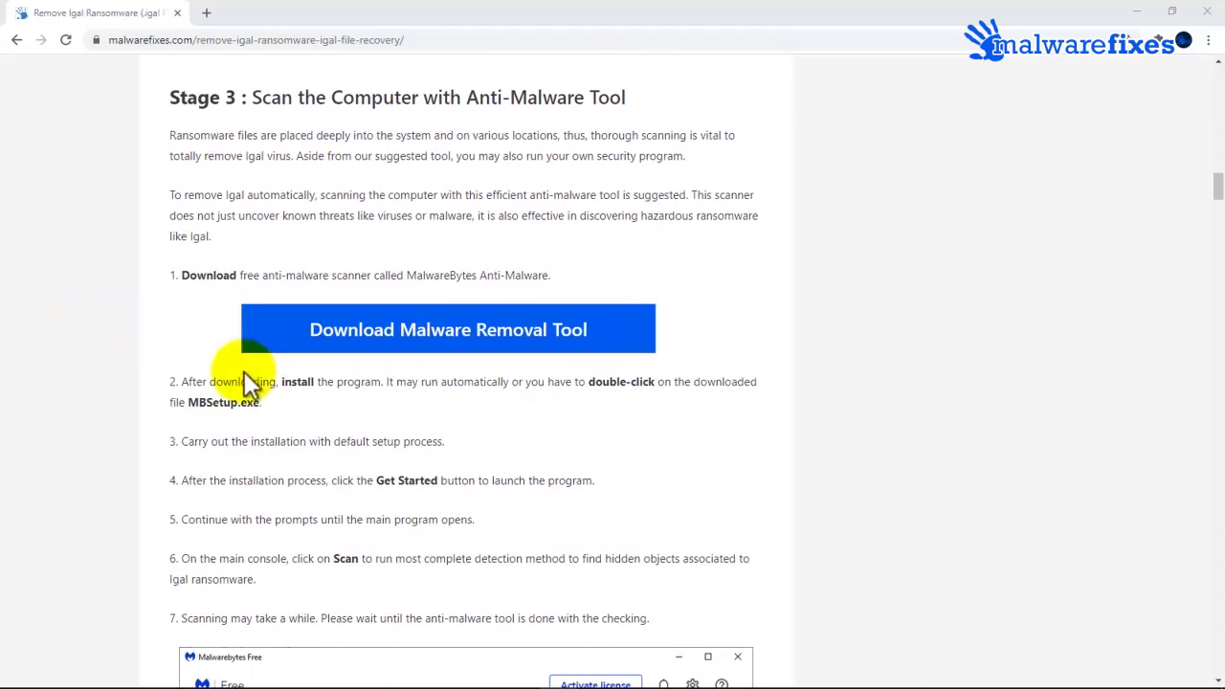
pyautogui.click(504, 357)
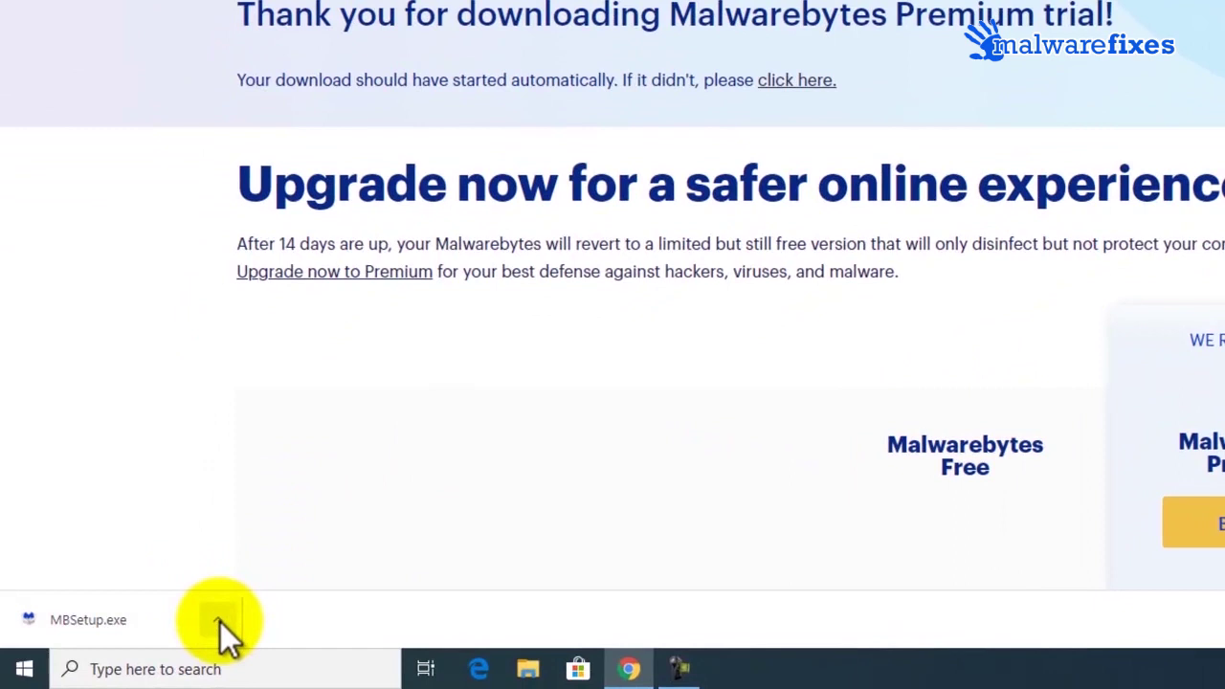
pyautogui.click(220, 622)
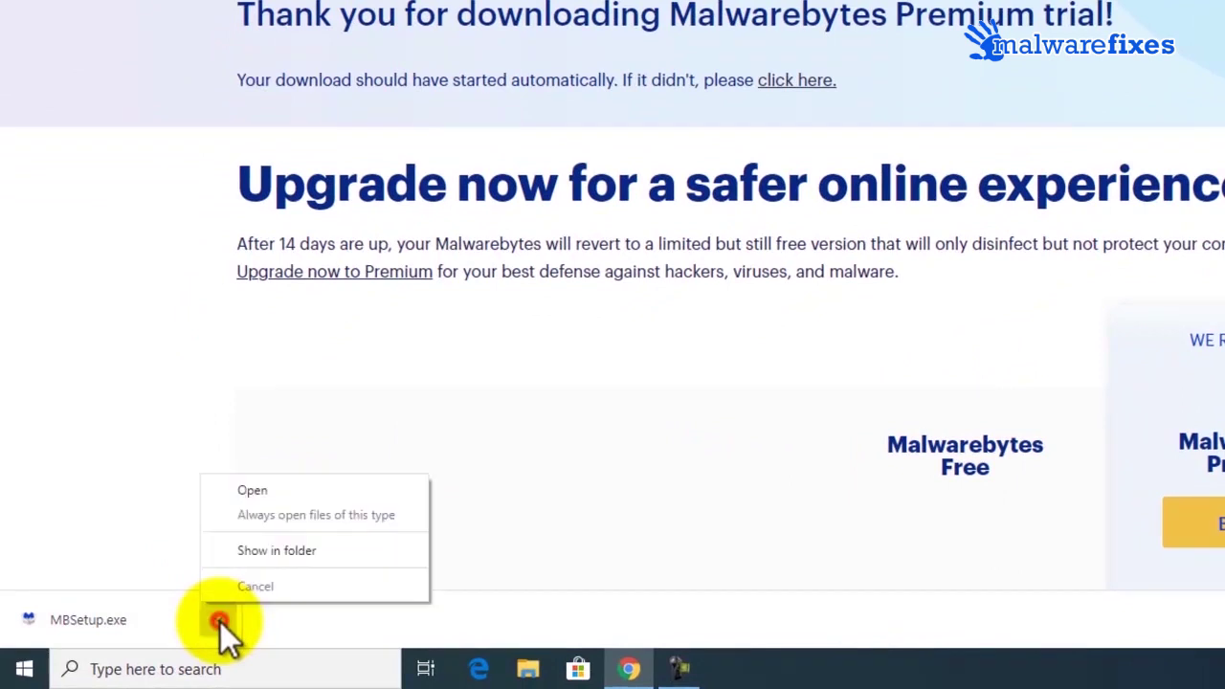
# - Install Malwarebytes for a Personal Computer, skip Browser Guard, and activate the 14-day Premium trial
pyautogui.click(241, 492)
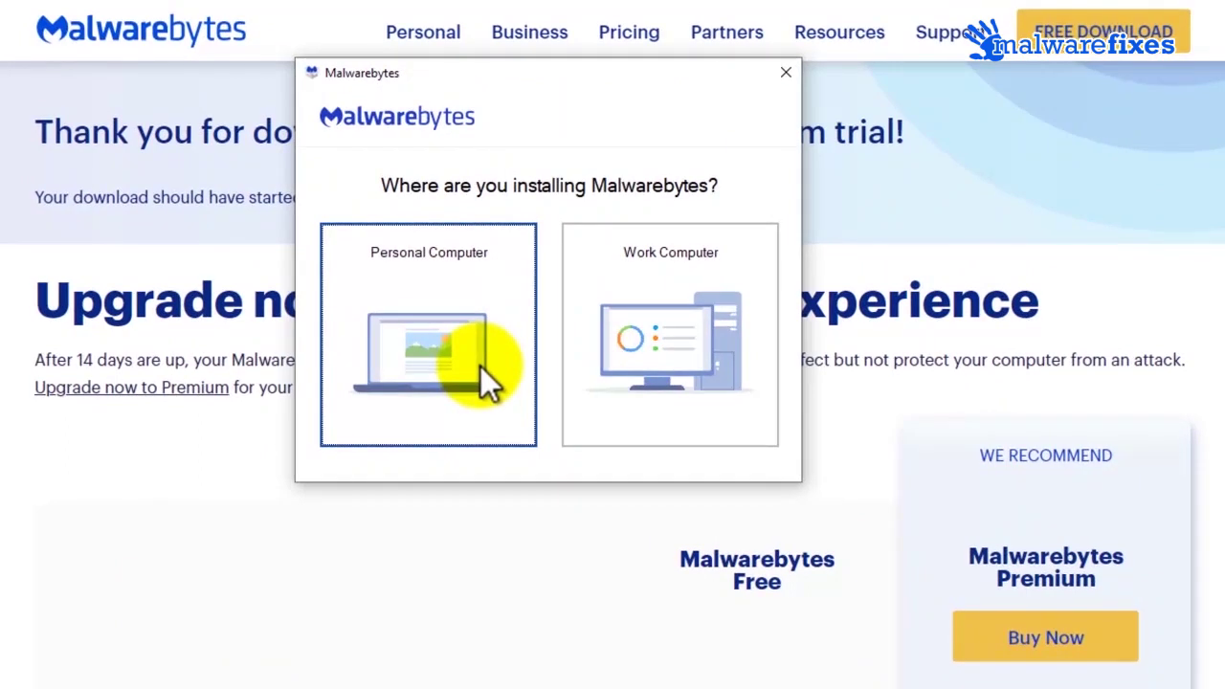
pyautogui.click(481, 367)
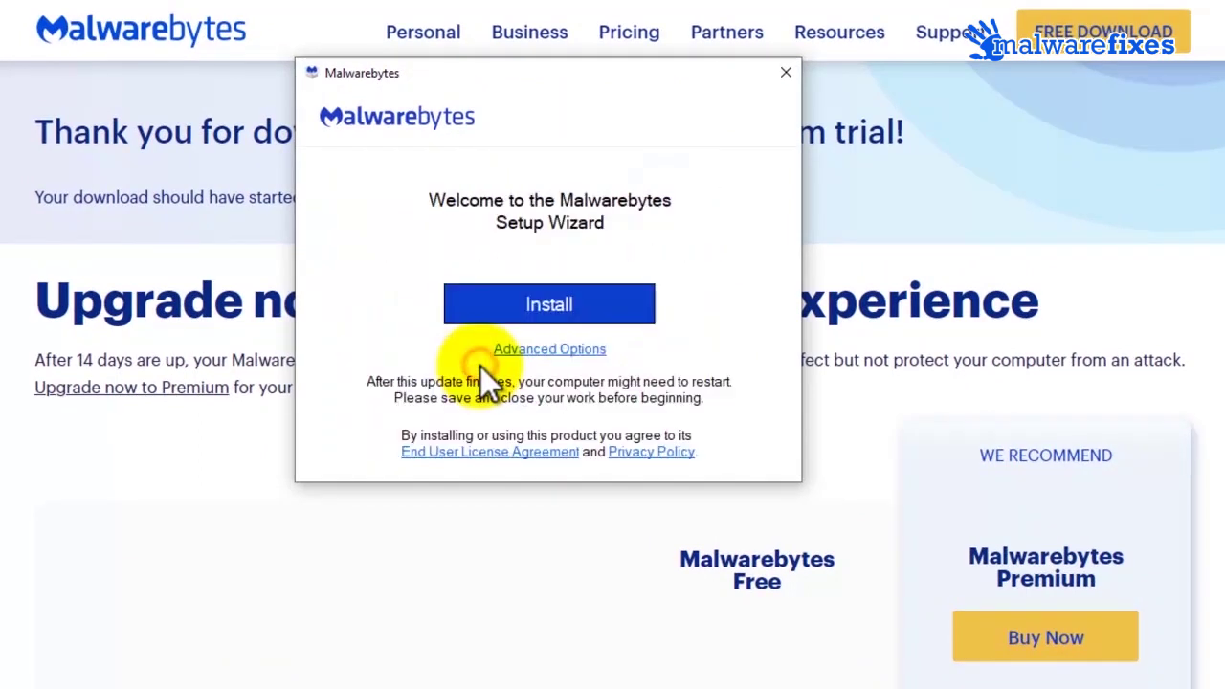
pyautogui.click(491, 319)
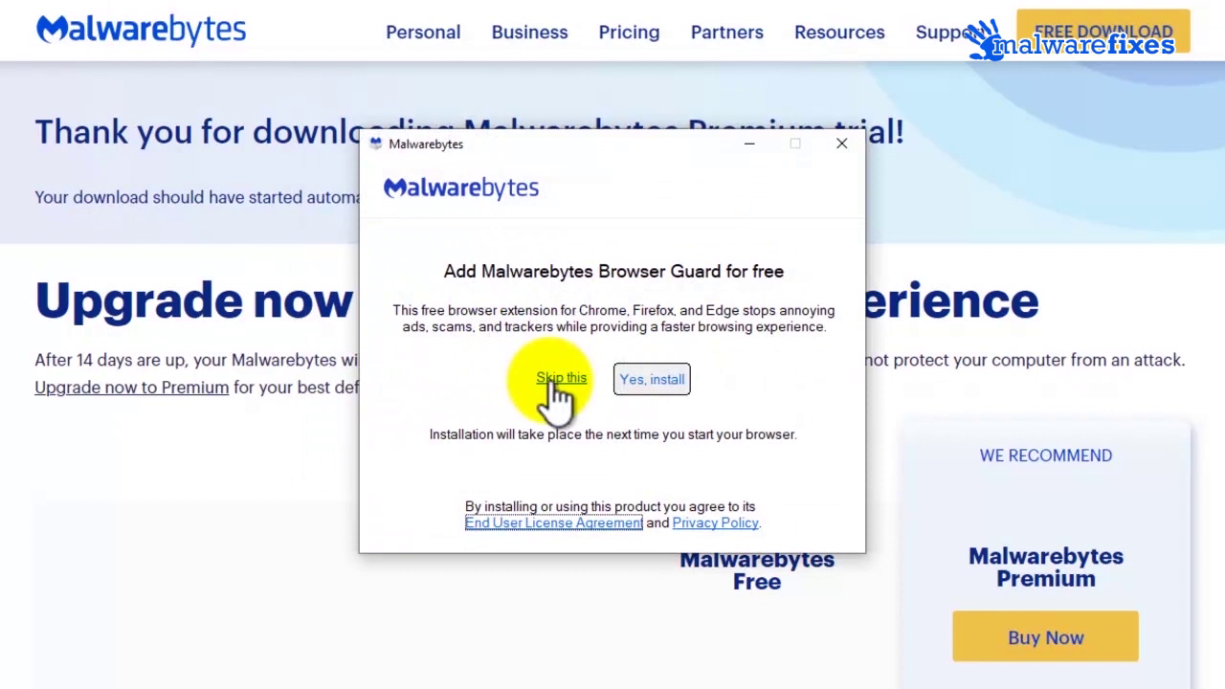
pyautogui.click(555, 381)
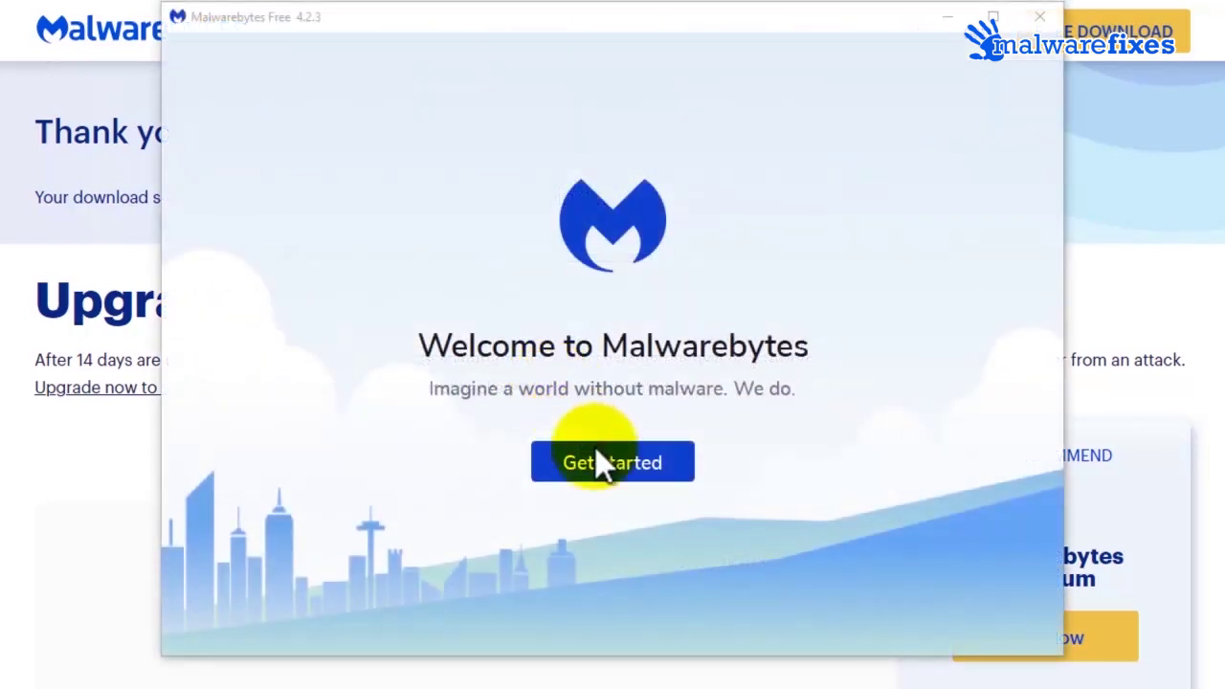
pyautogui.click(605, 466)
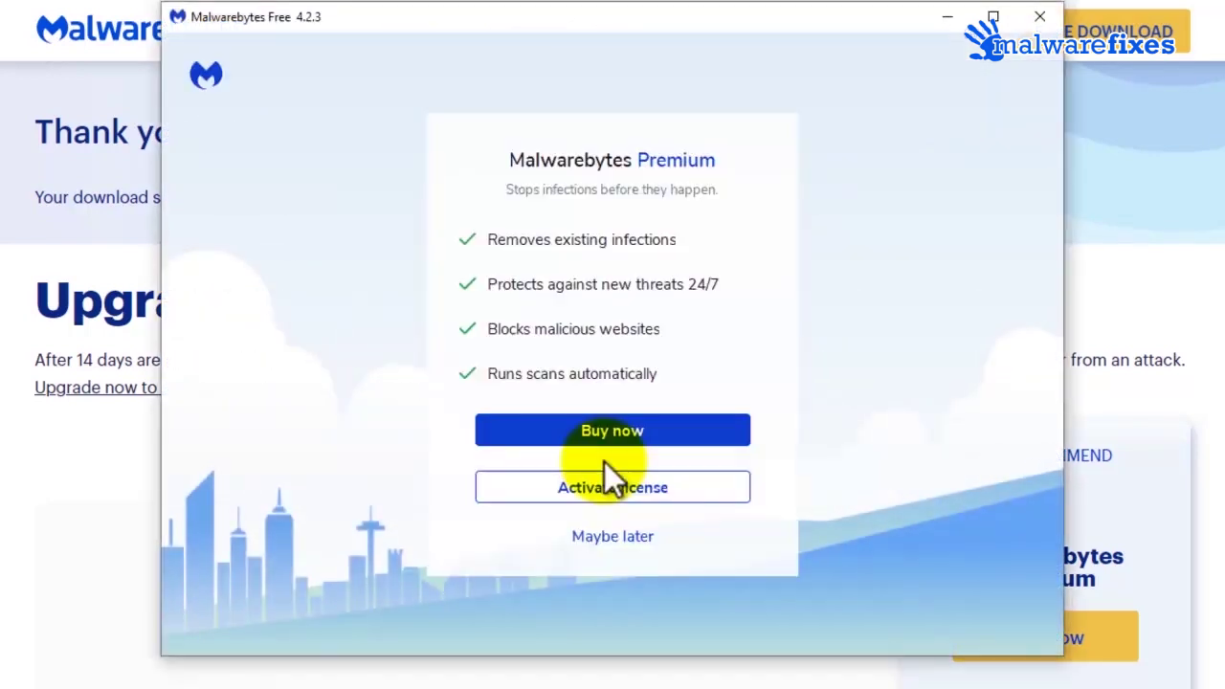
pyautogui.click(613, 536)
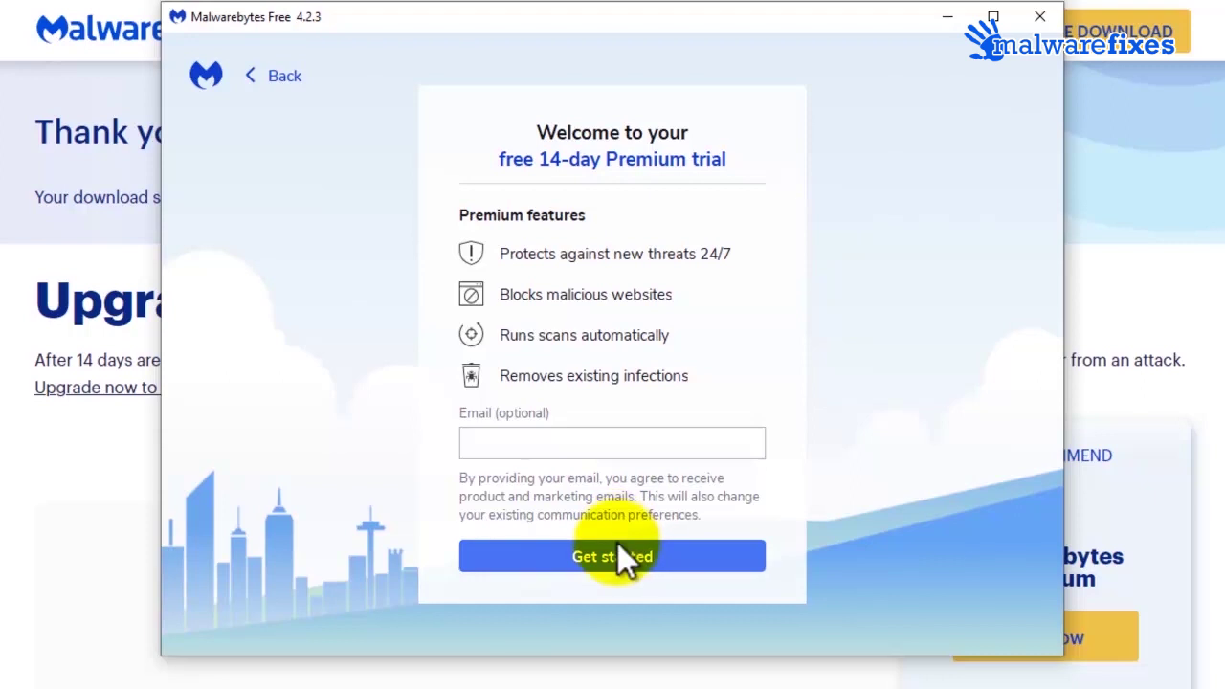
pyautogui.click(617, 555)
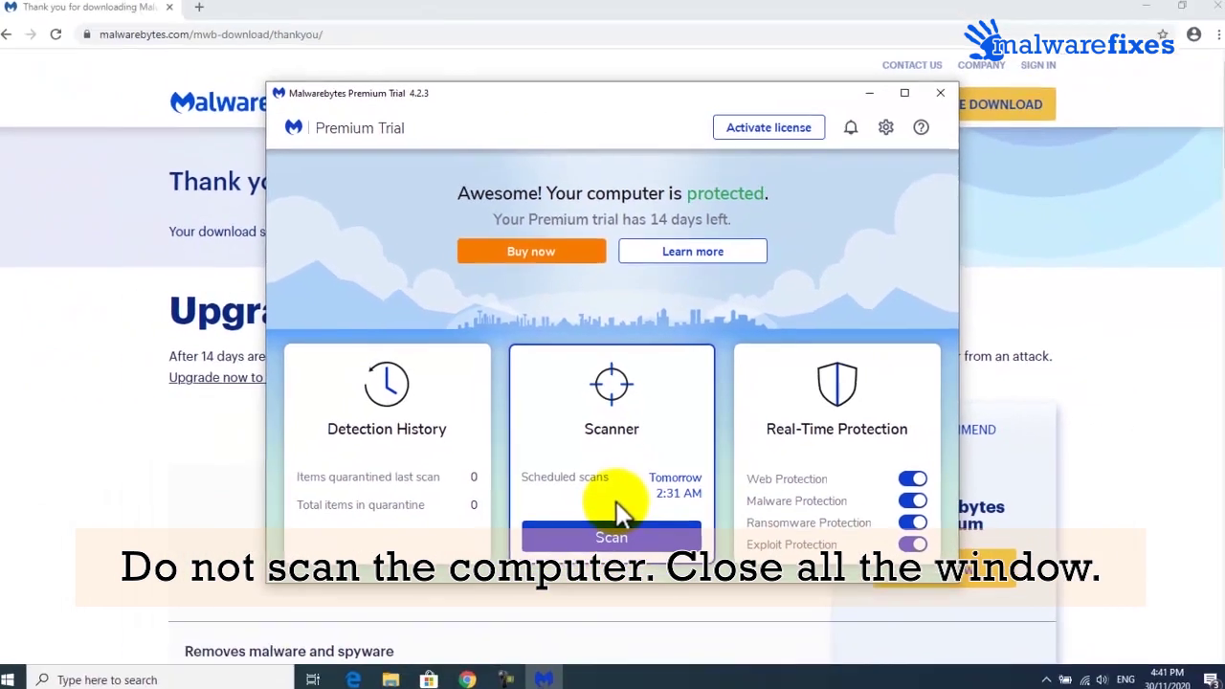
# - Close the Malwarebytes and Chrome windows without scanning
pyautogui.click(934, 101)
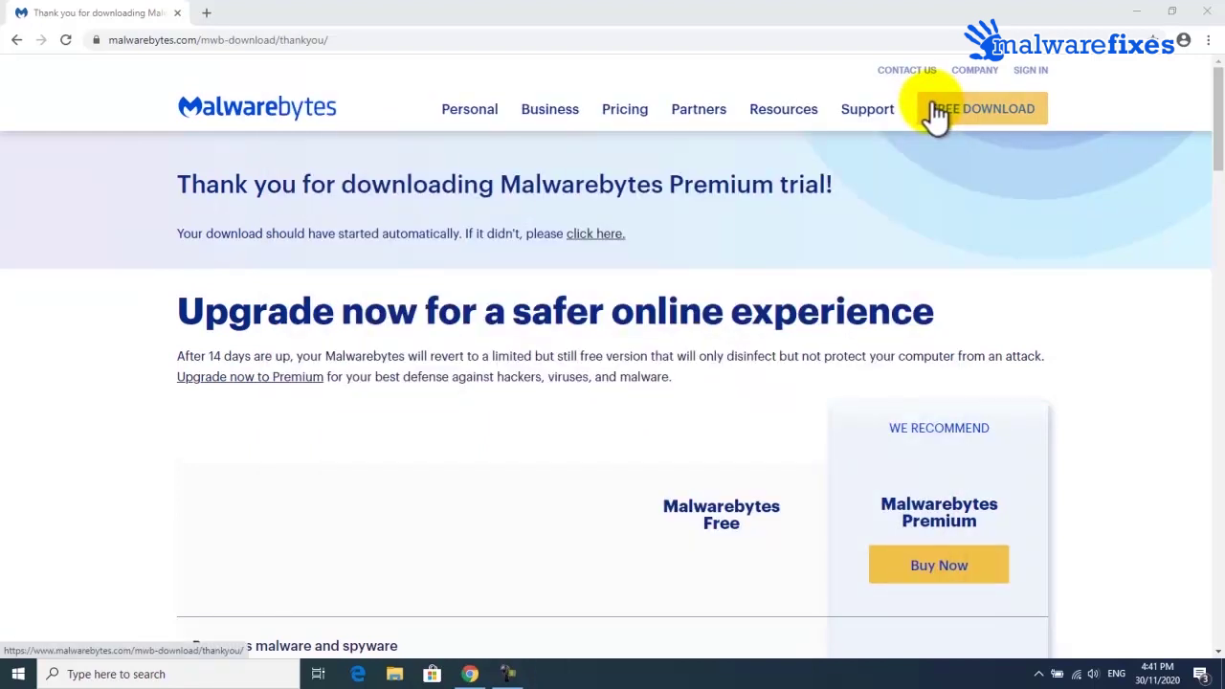
pyautogui.click(1205, 21)
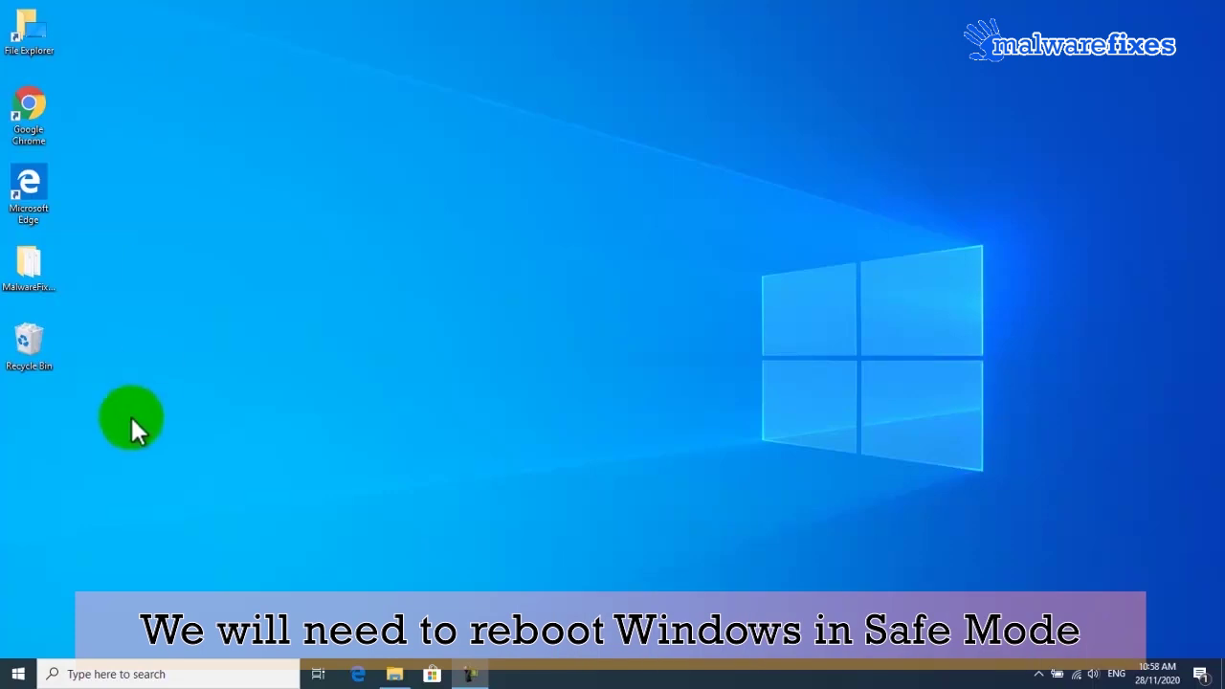
# - Search 'mscofig' from the taskbar and open System Configuration
pyautogui.click(136, 674)
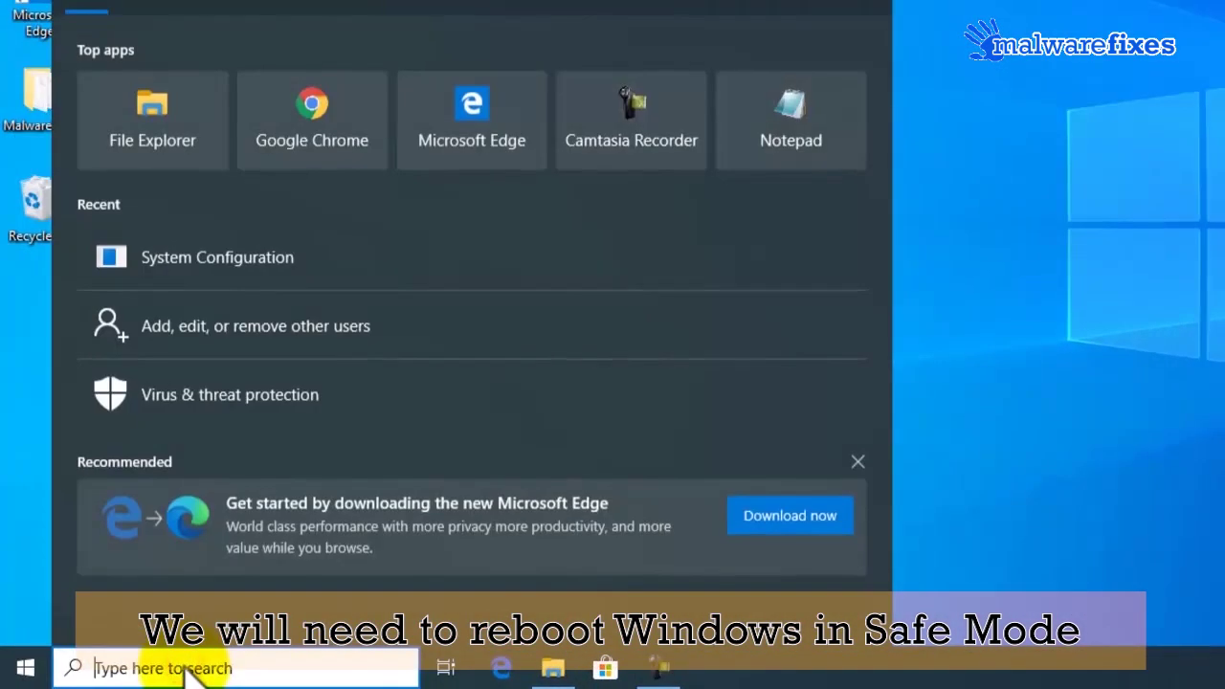
pyautogui.write('msc')
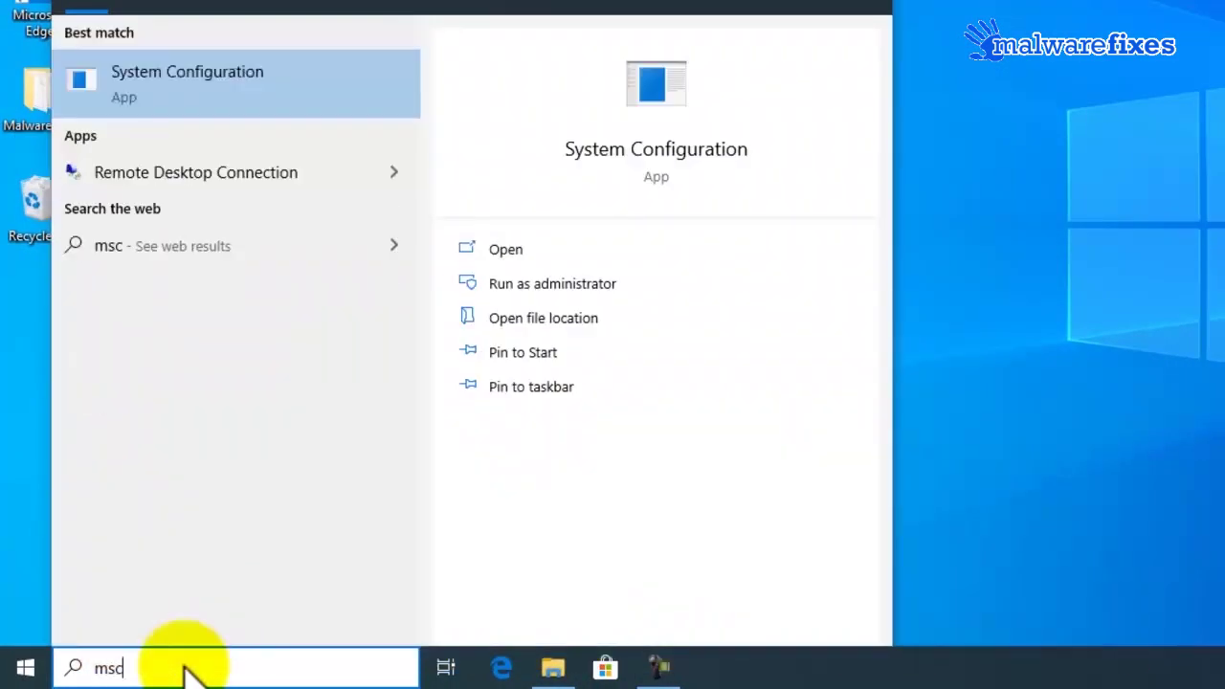
pyautogui.write('ofig')
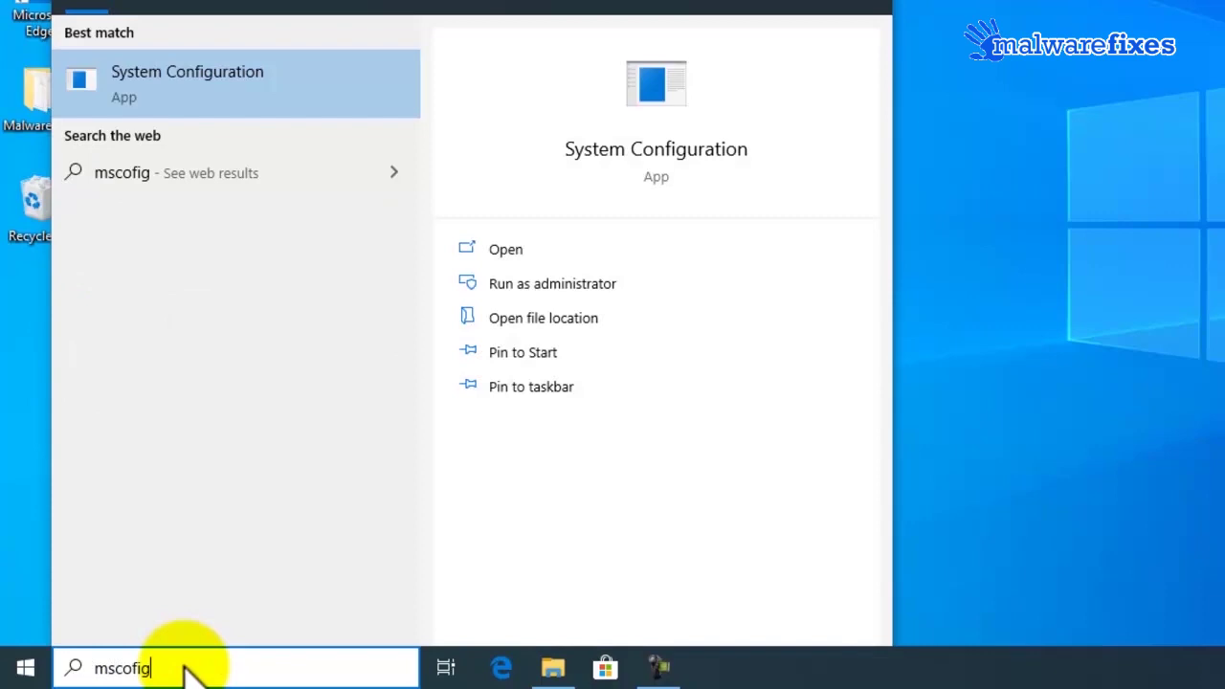
pyautogui.click(216, 99)
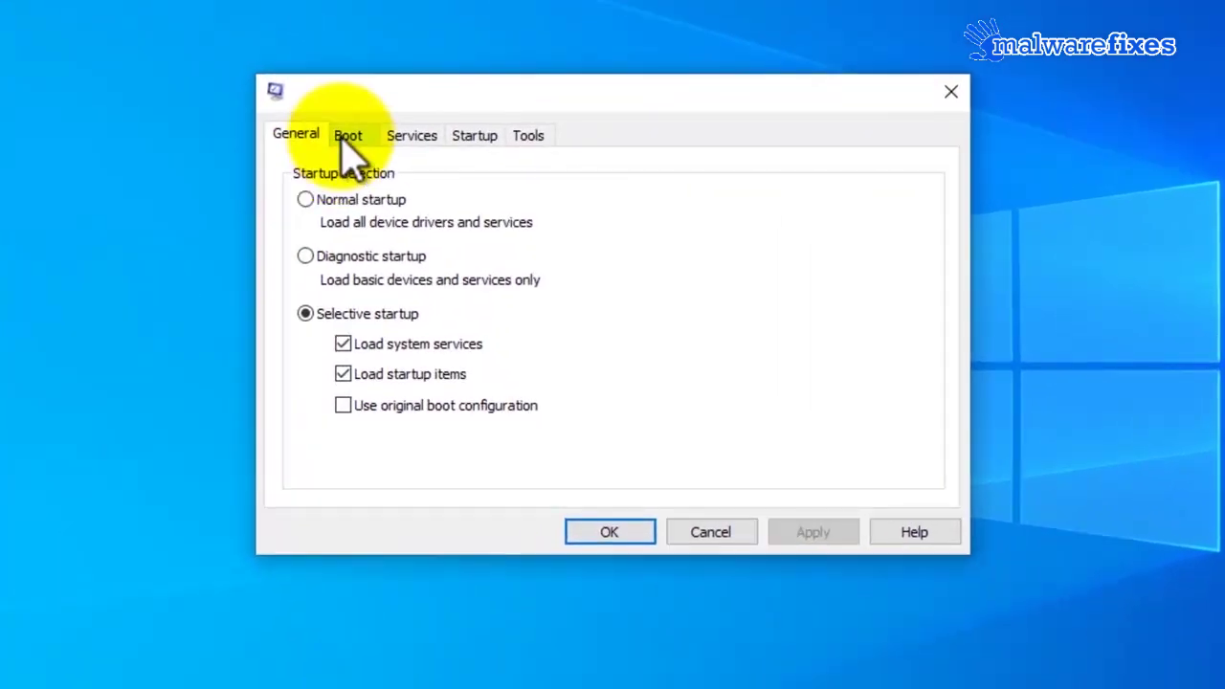
# - Enable Safe boot on the Boot tab, apply it, and restart into Safe Mode
pyautogui.click(346, 139)
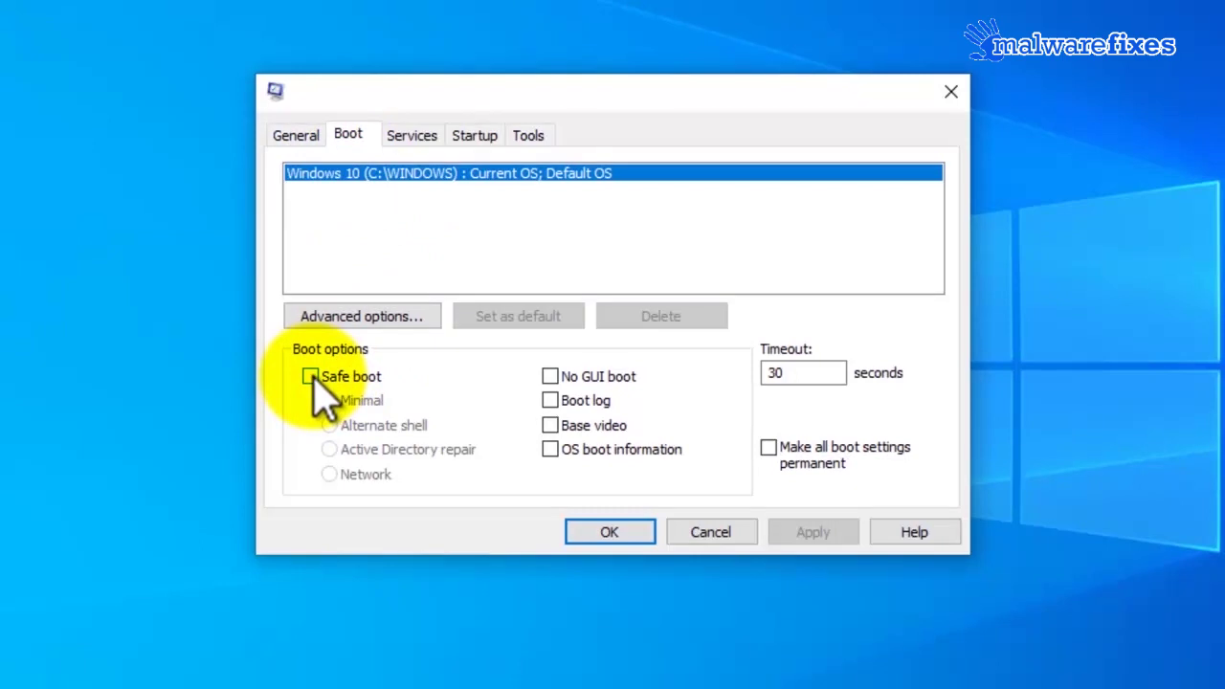
pyautogui.click(312, 378)
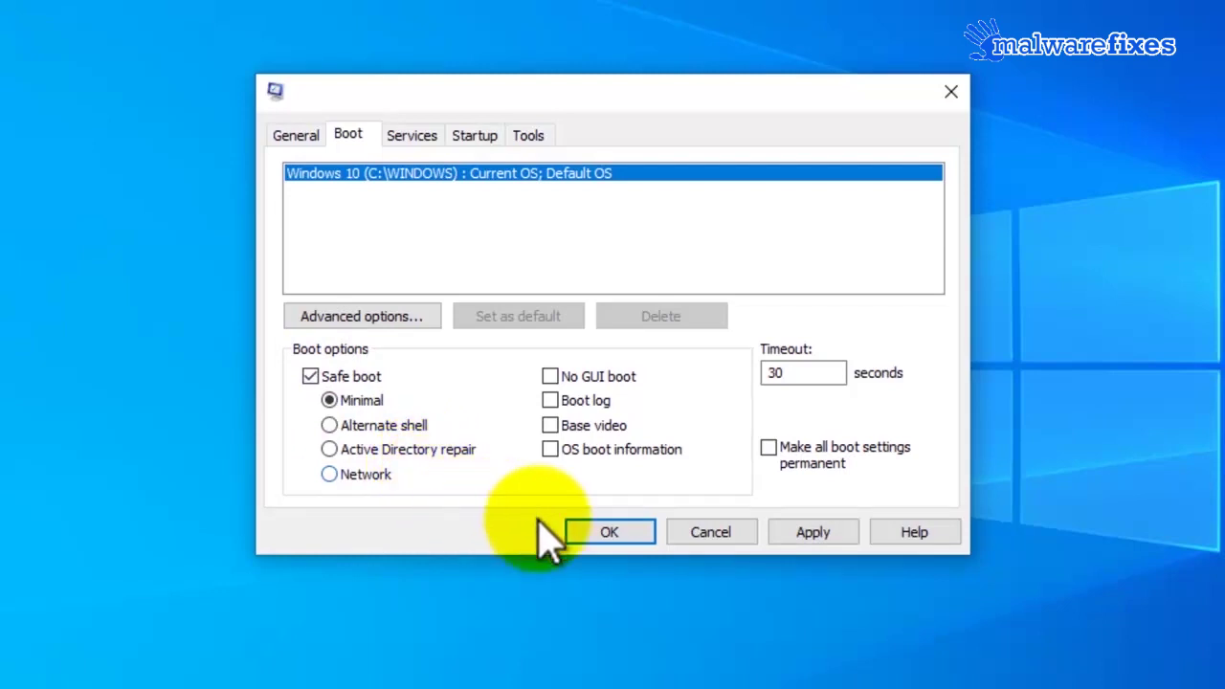
pyautogui.click(824, 542)
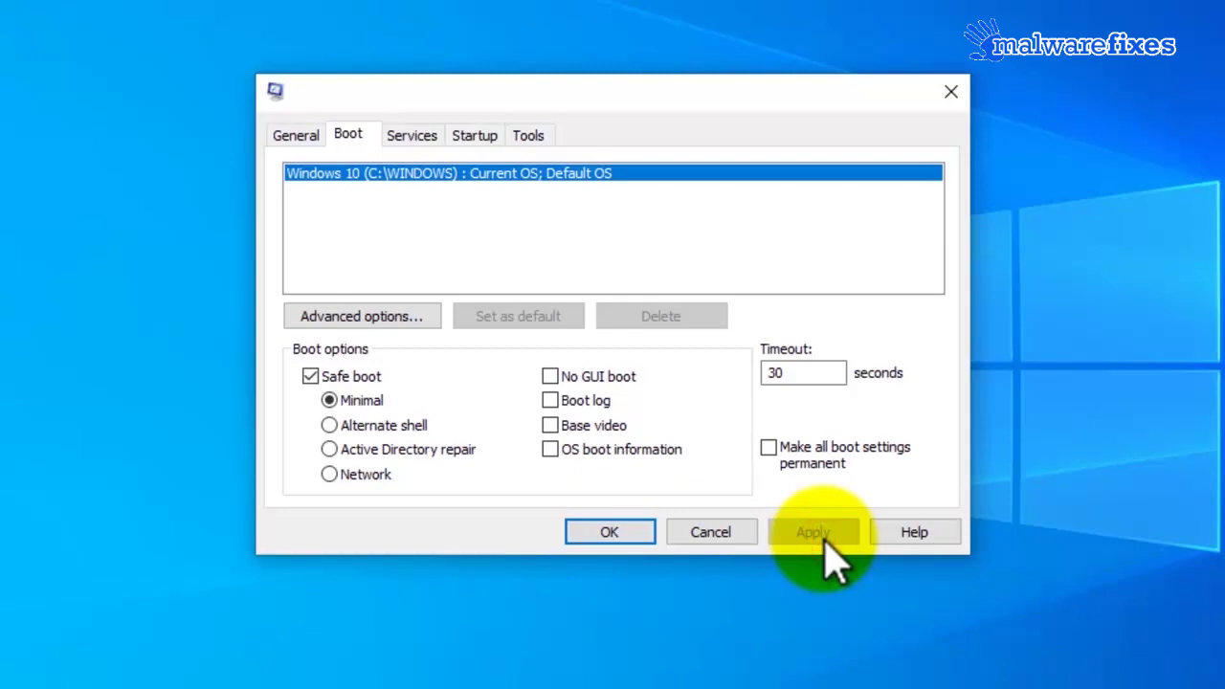
pyautogui.click(610, 534)
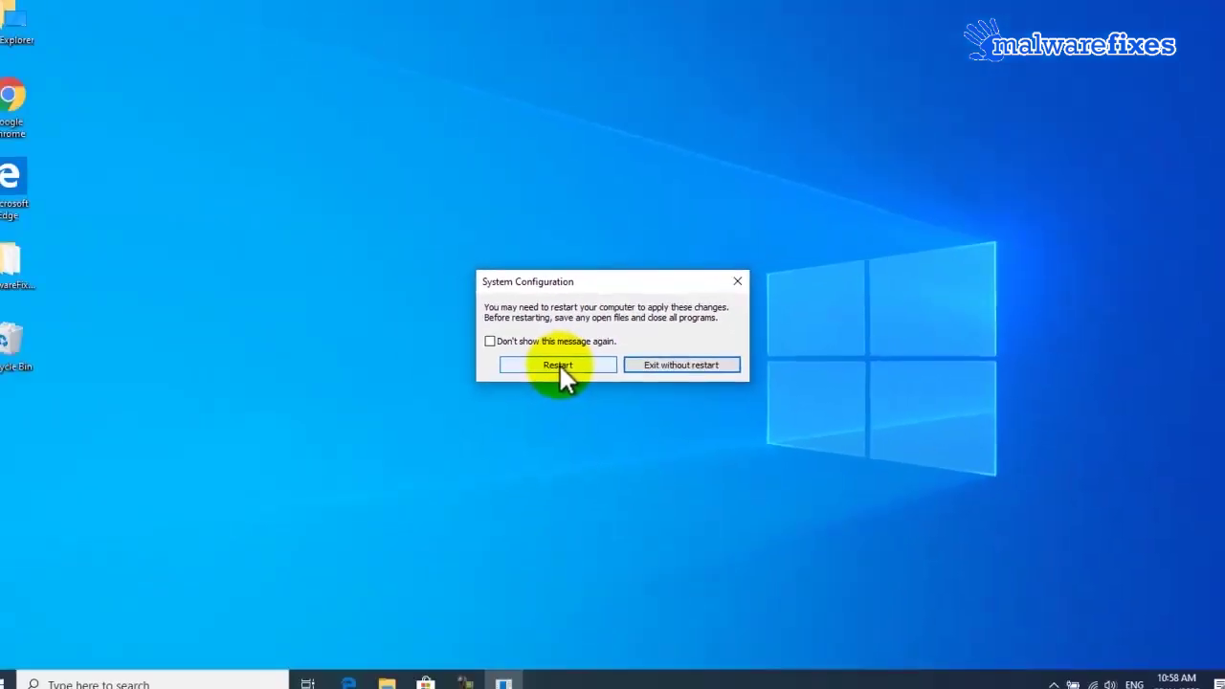
pyautogui.click(560, 364)
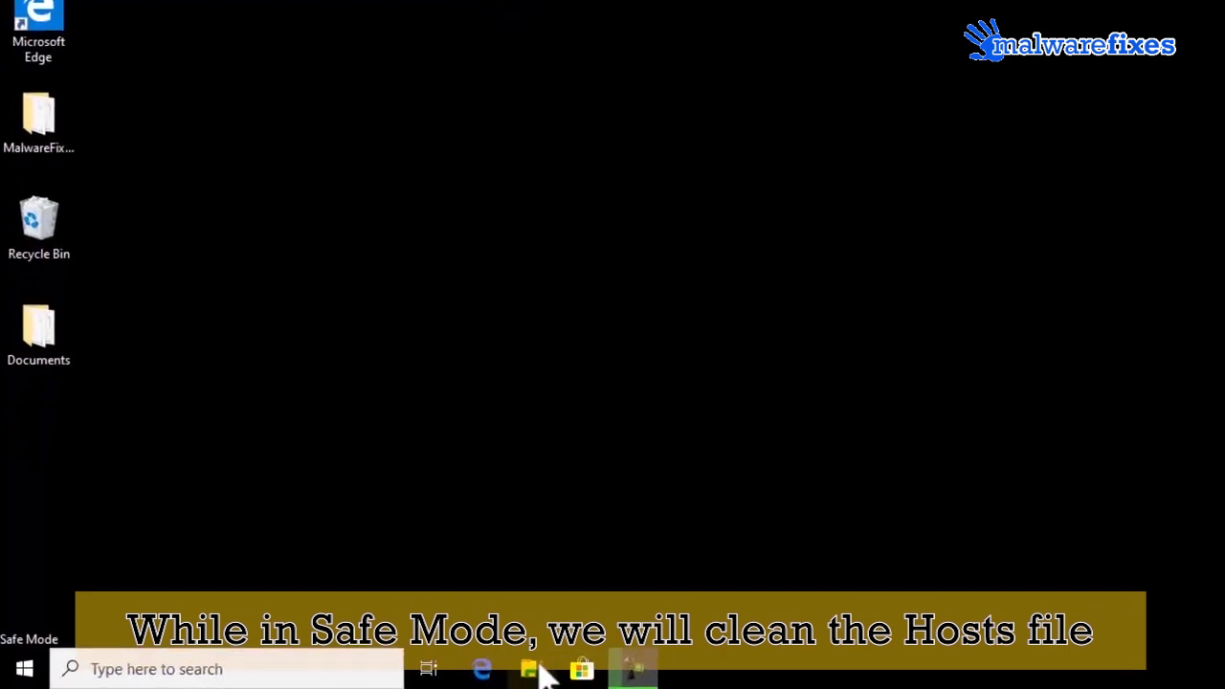
# - Open File Explorer and browse from OS (C:) into Windows\System32
pyautogui.click(517, 670)
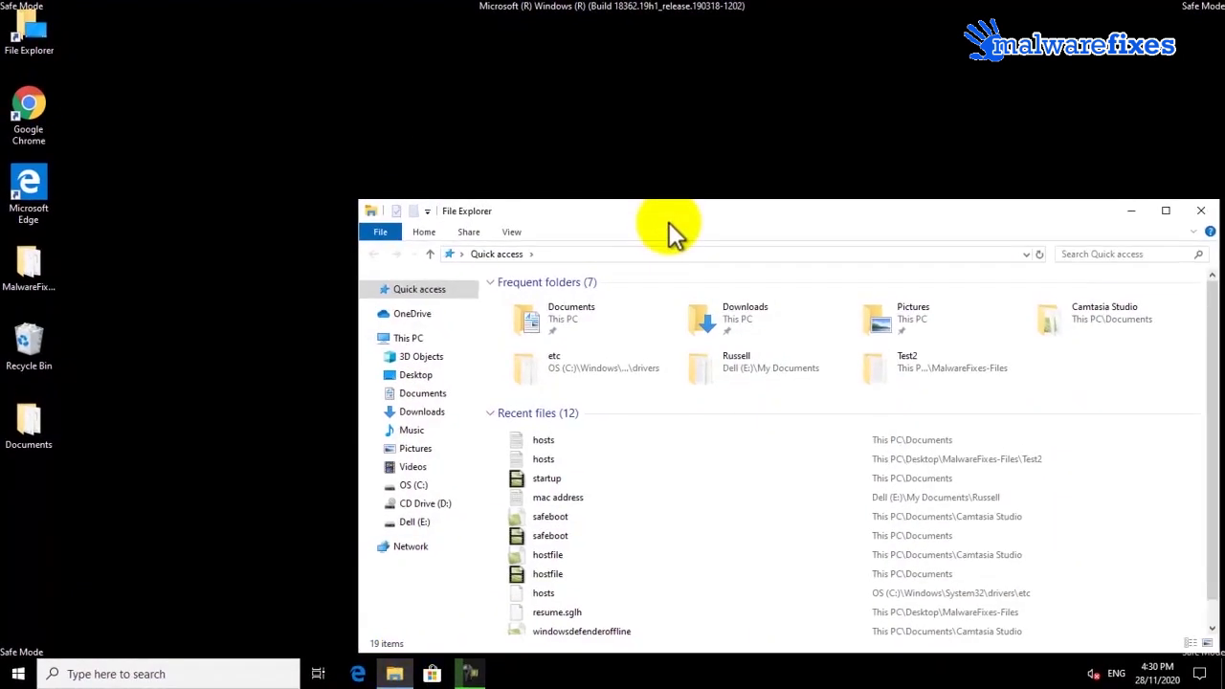
pyautogui.moveTo(668, 223); pyautogui.dragTo(467, 114)
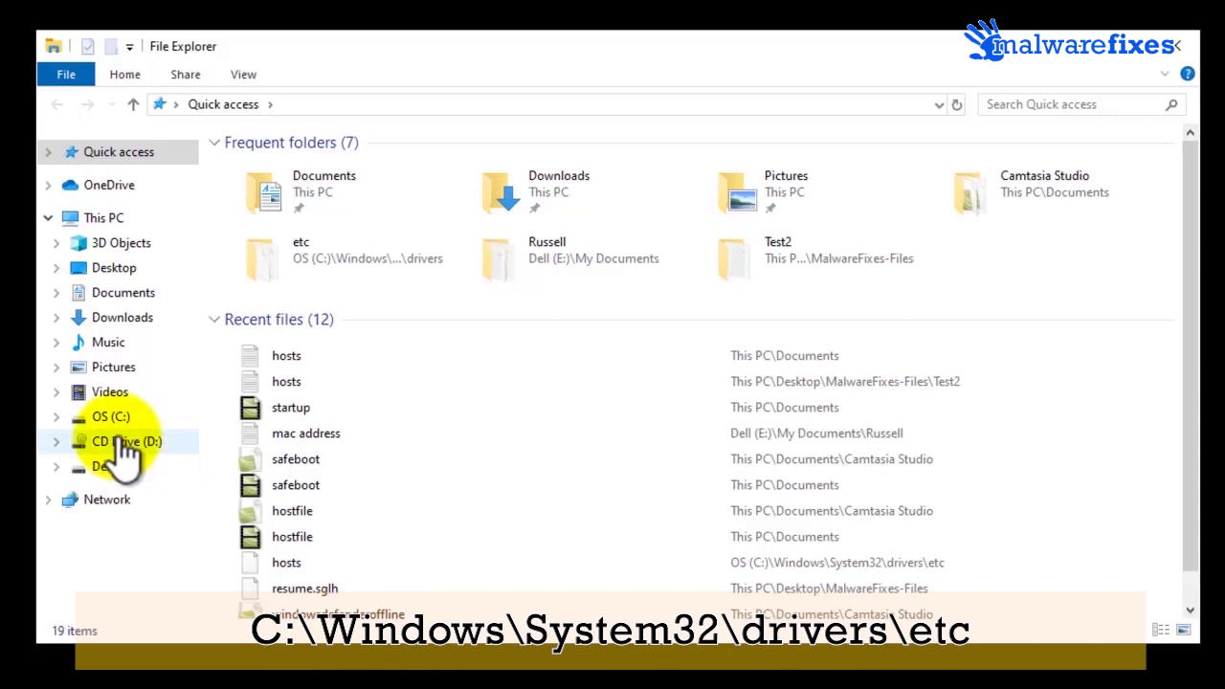
pyautogui.click(111, 421)
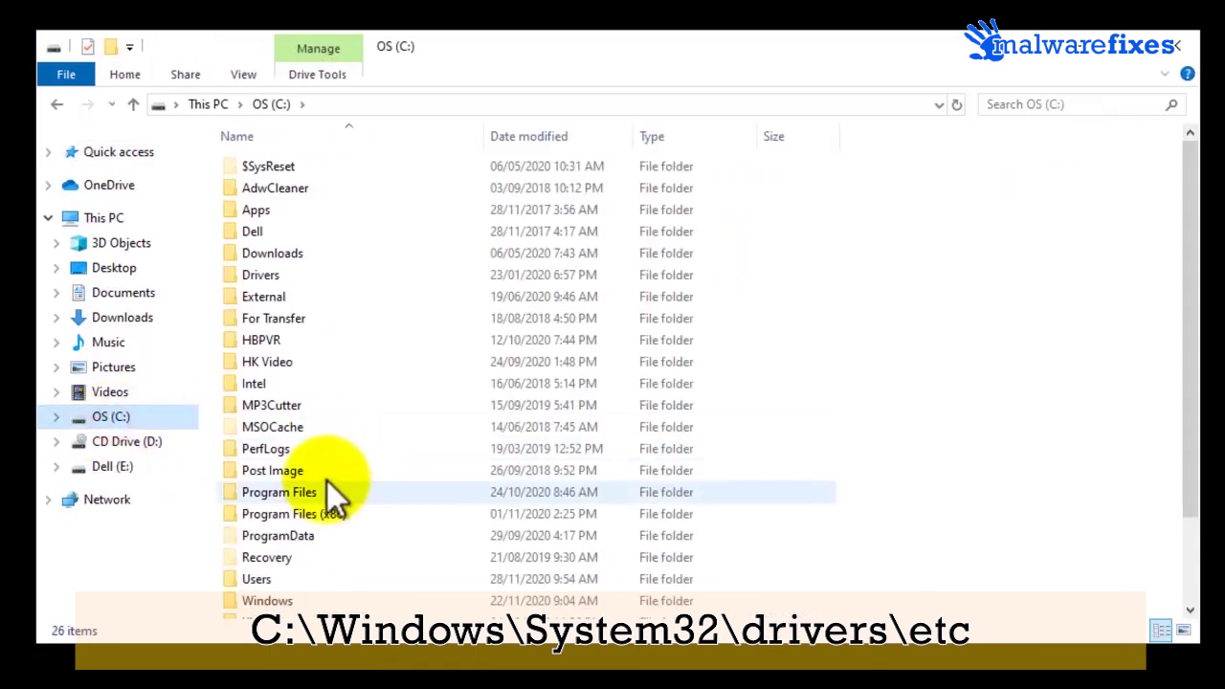
pyautogui.scroll(-2, 335, 498)
pyautogui.doubleClick(279, 502)
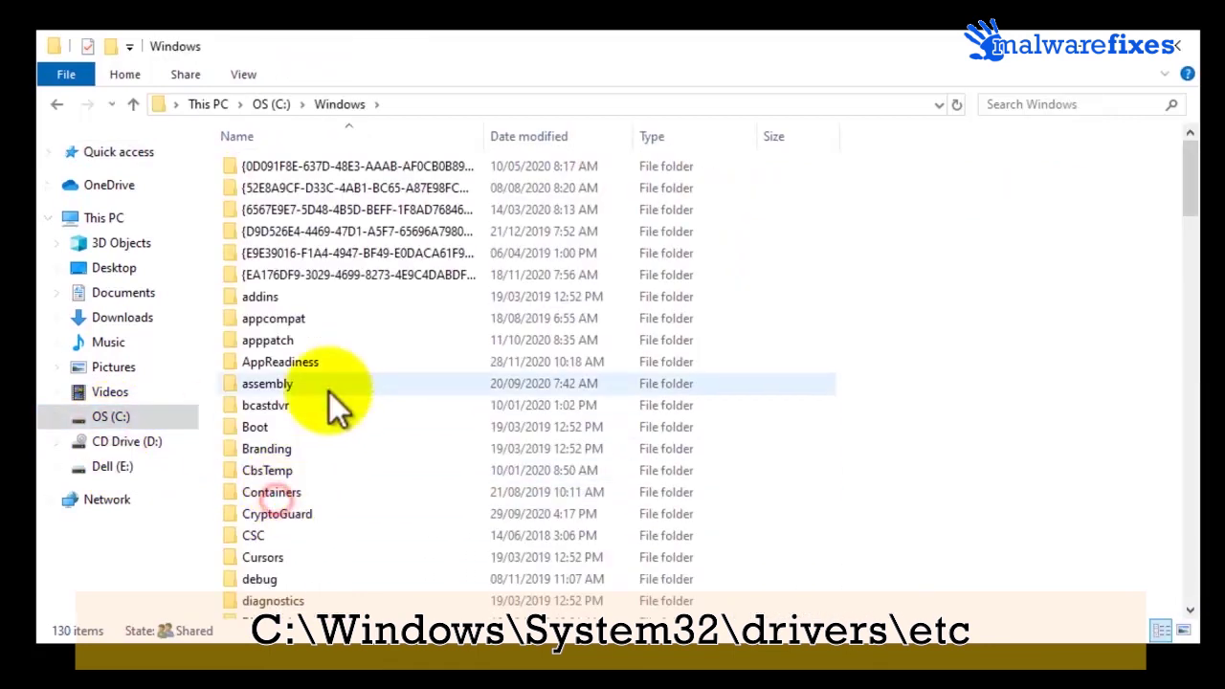
pyautogui.scroll(-20, 329, 387)
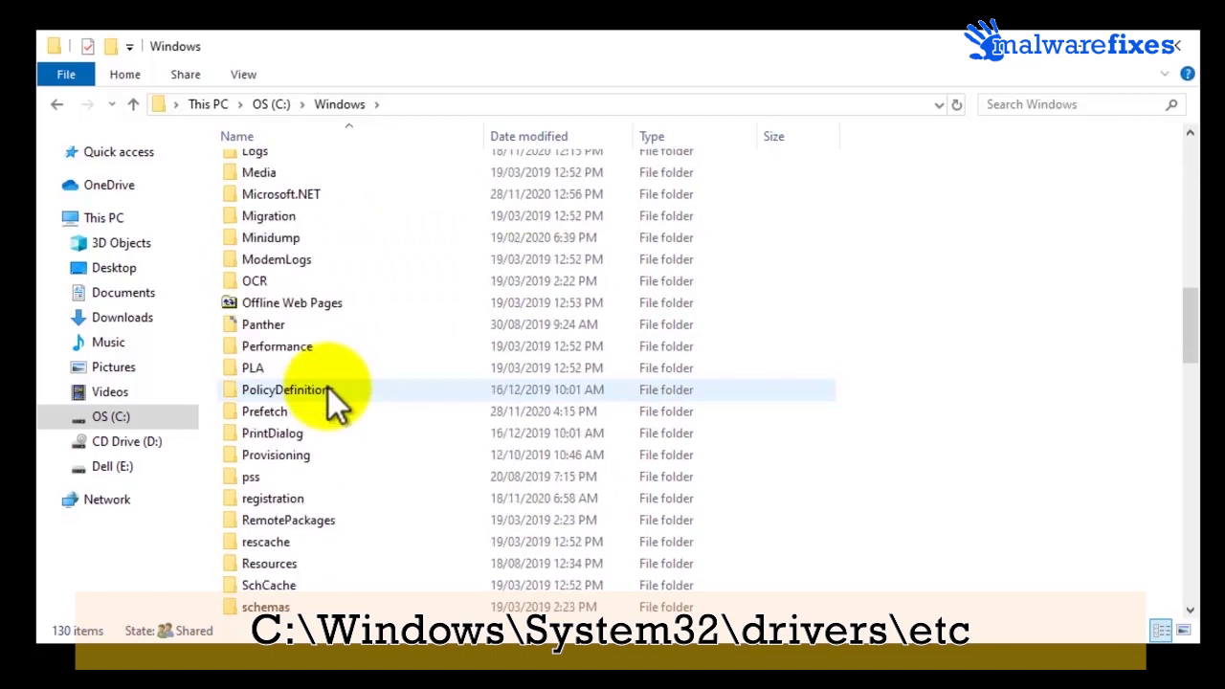
pyautogui.doubleClick(296, 522)
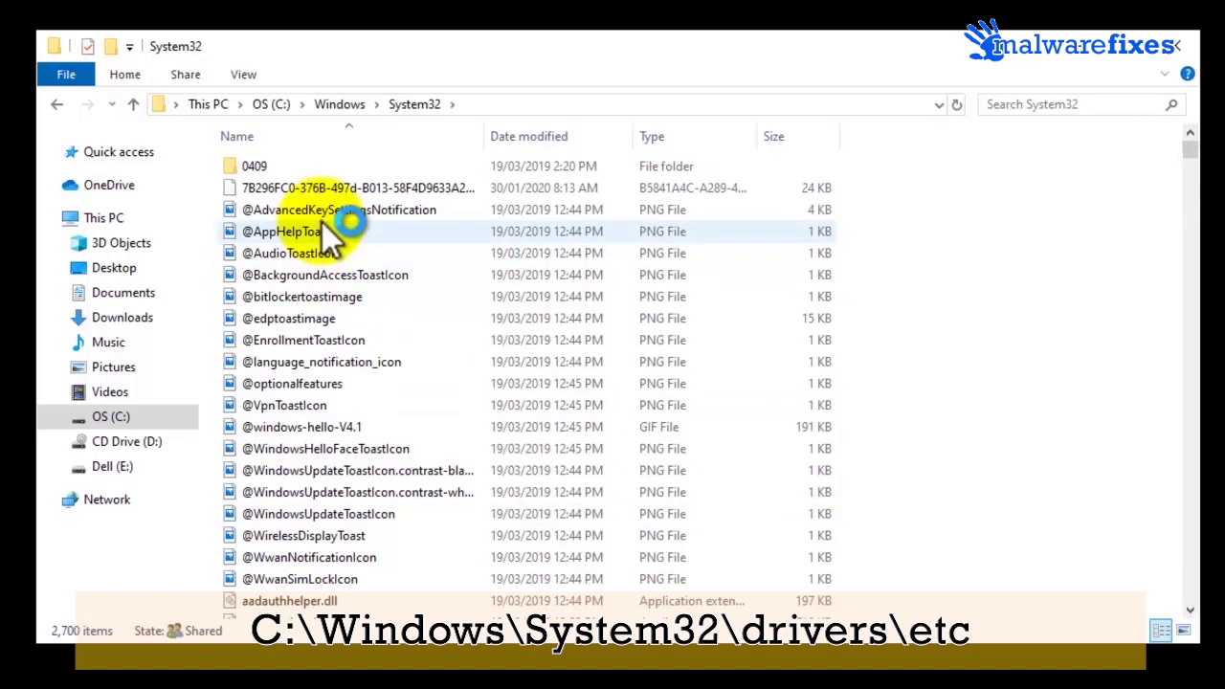
# - Go into drivers\etc and open the hosts file to get the app-choice prompt
pyautogui.scroll(-6, 325, 249)
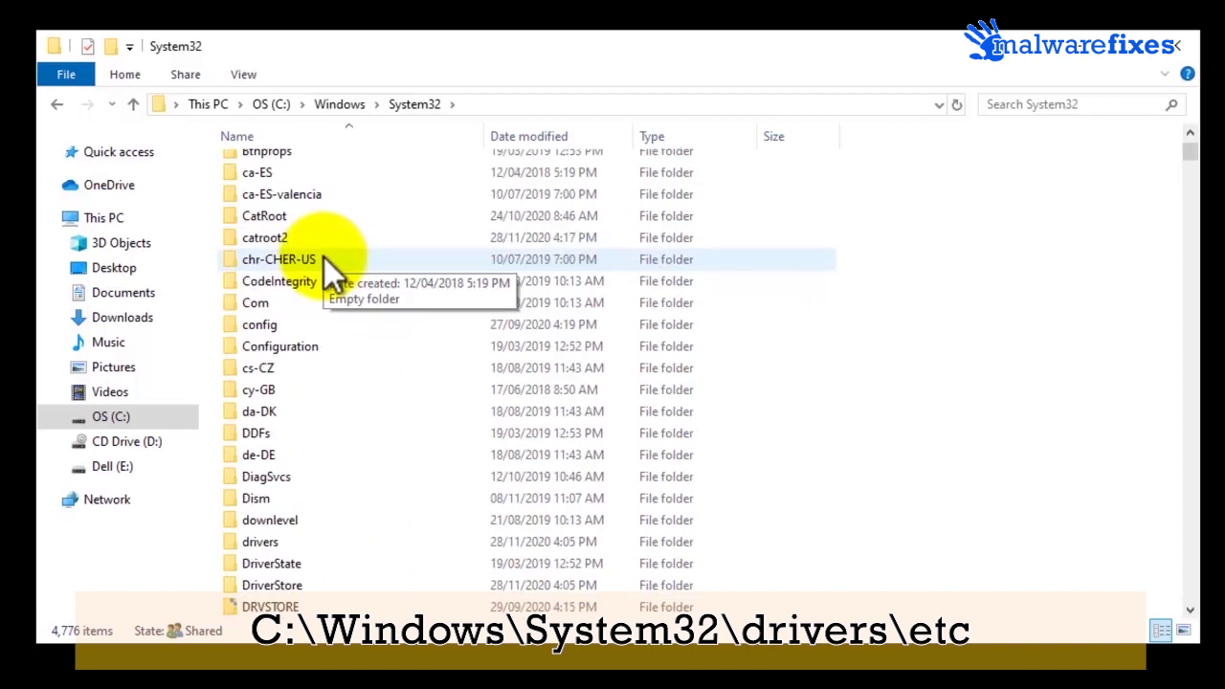
pyautogui.scroll(-1, 324, 257)
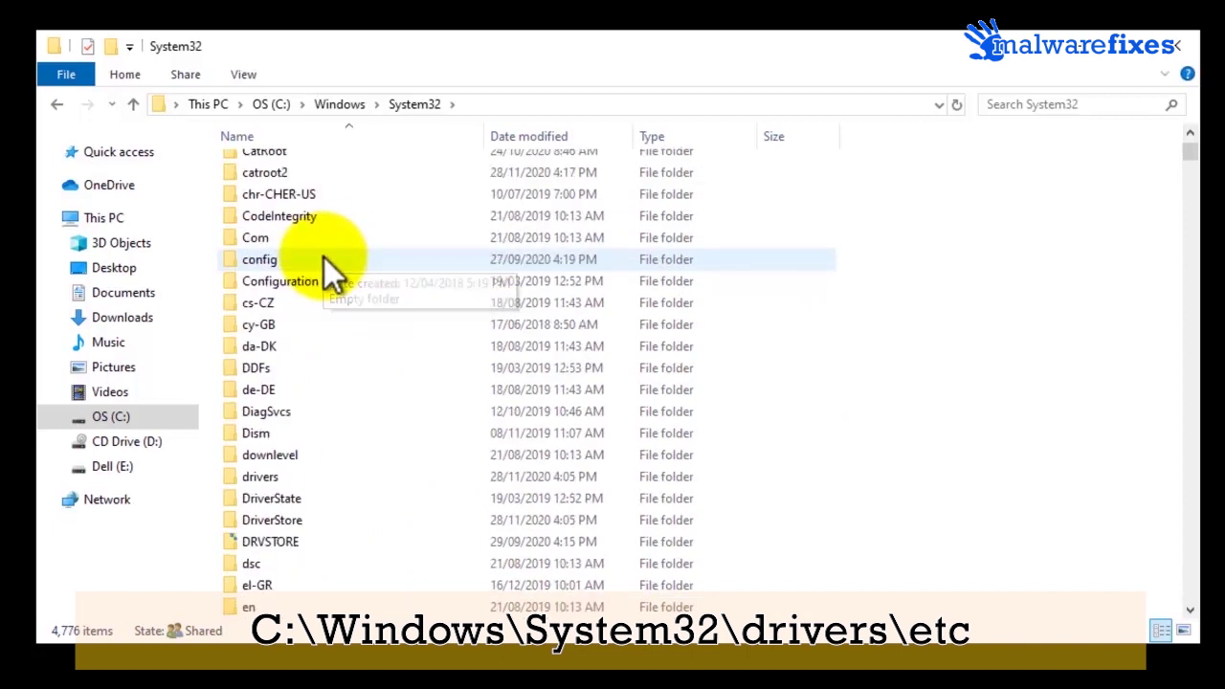
pyautogui.click(269, 476)
pyautogui.doubleClick(269, 476)
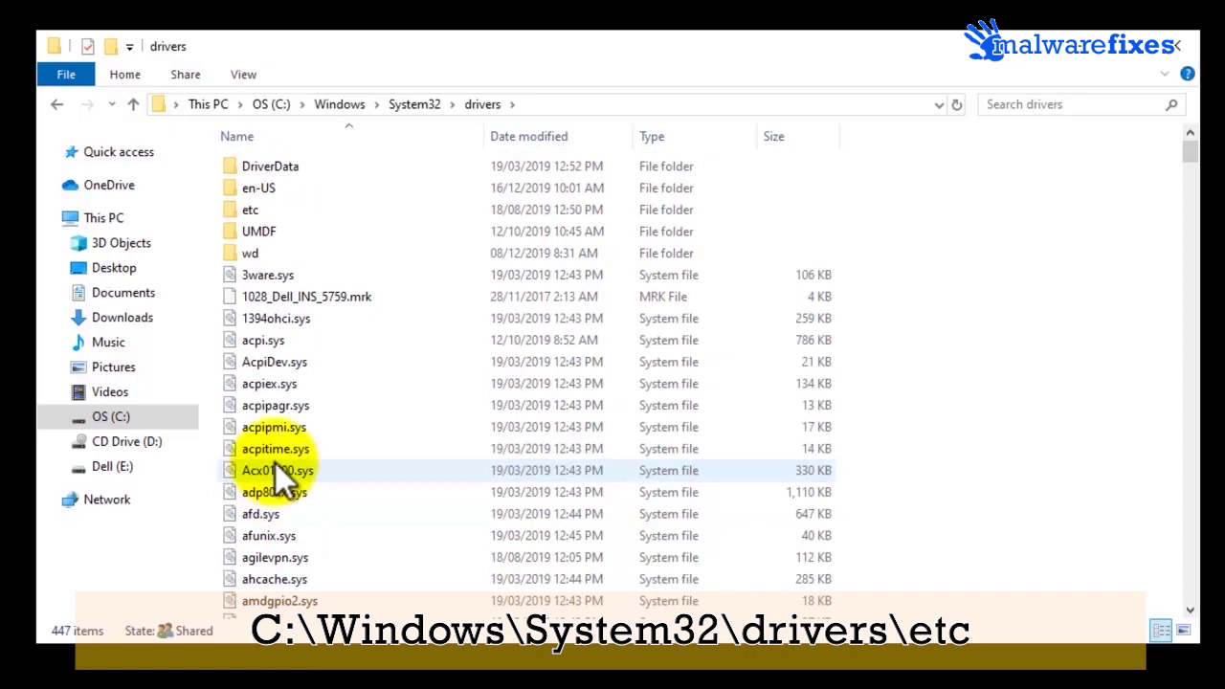
pyautogui.doubleClick(283, 212)
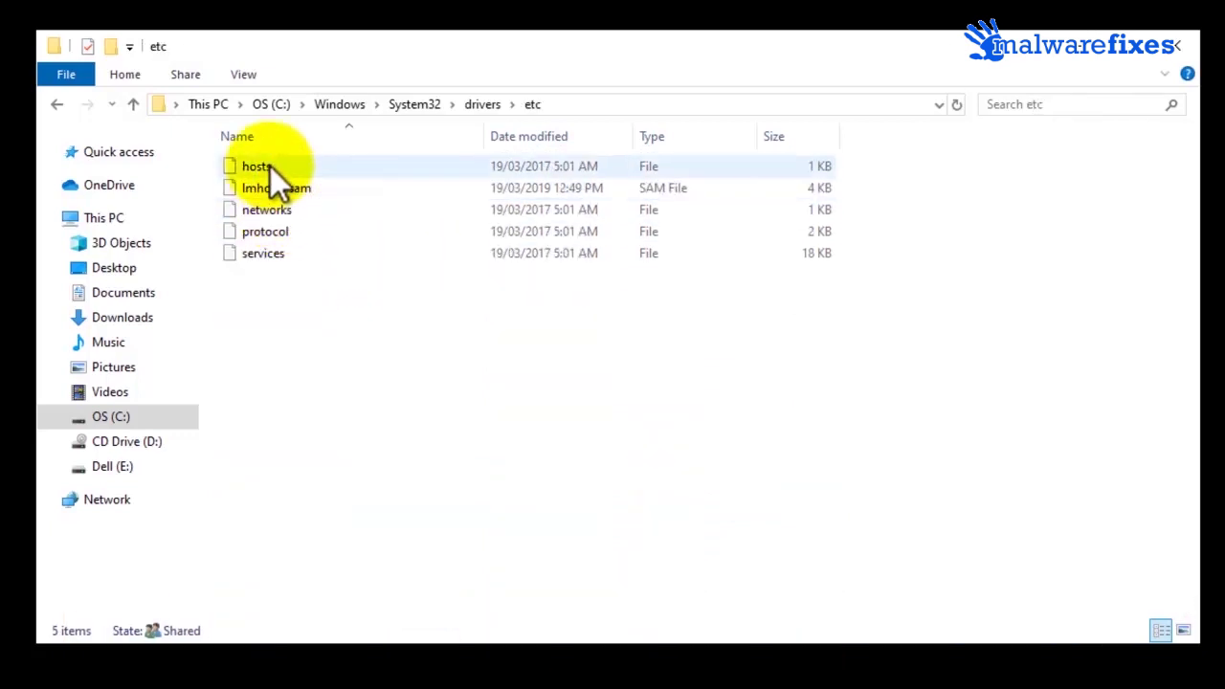
pyautogui.click(270, 165)
pyautogui.doubleClick(270, 165)
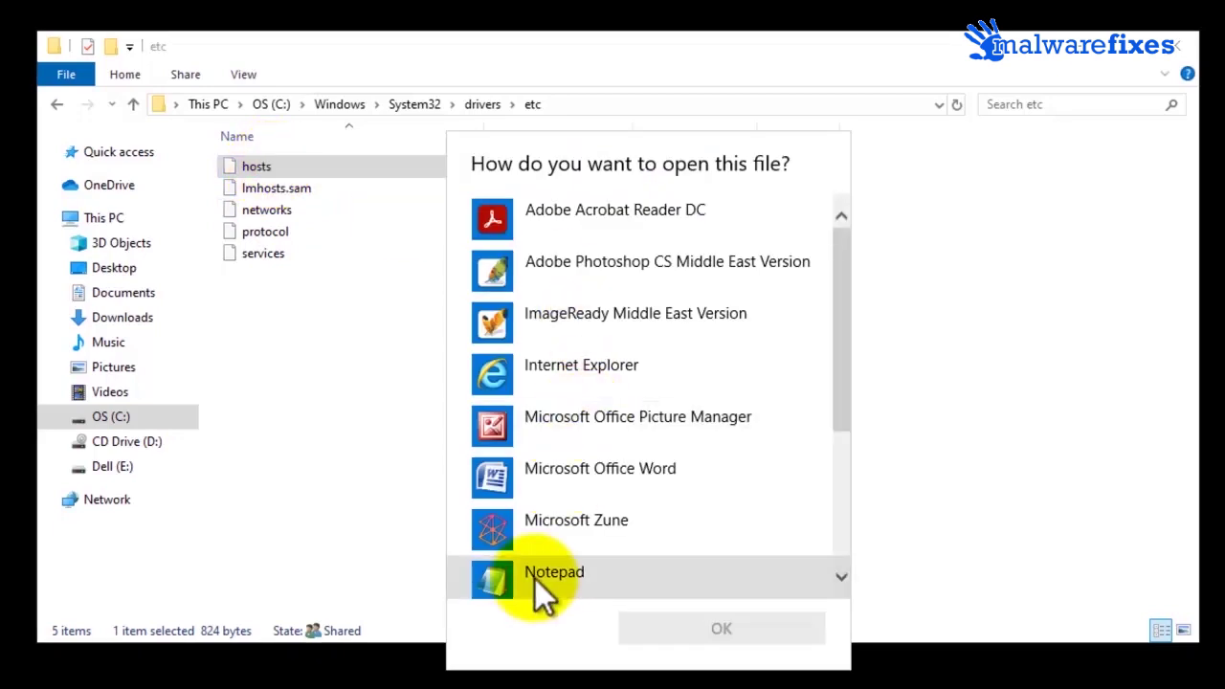
# - Open hosts in Notepad and delete the six host entries below the localhost lines
pyautogui.doubleClick(535, 579)
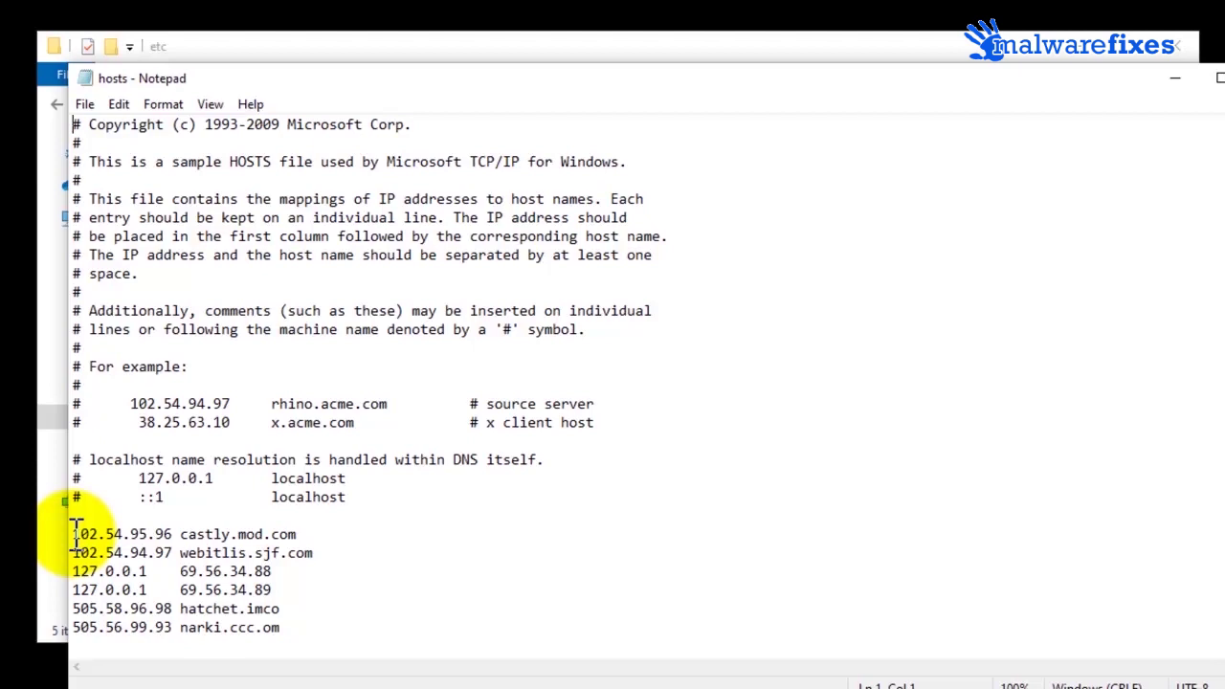
pyautogui.moveTo(74, 536); pyautogui.dragTo(322, 634)
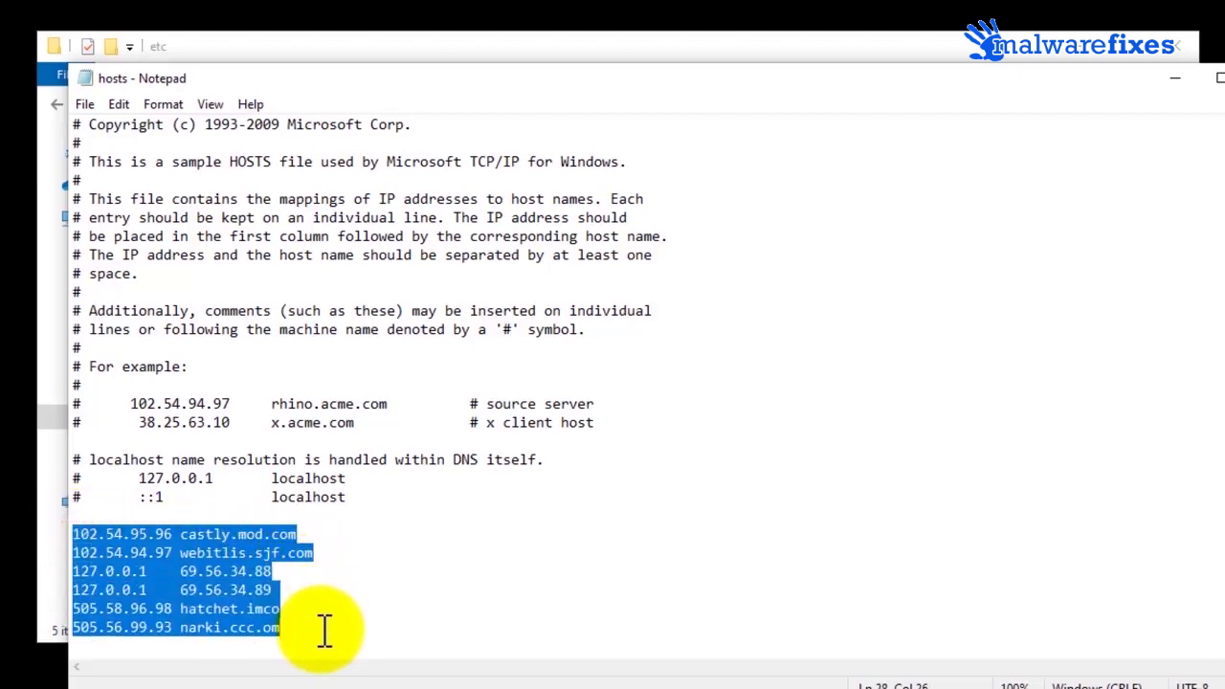
pyautogui.rightClick(237, 588)
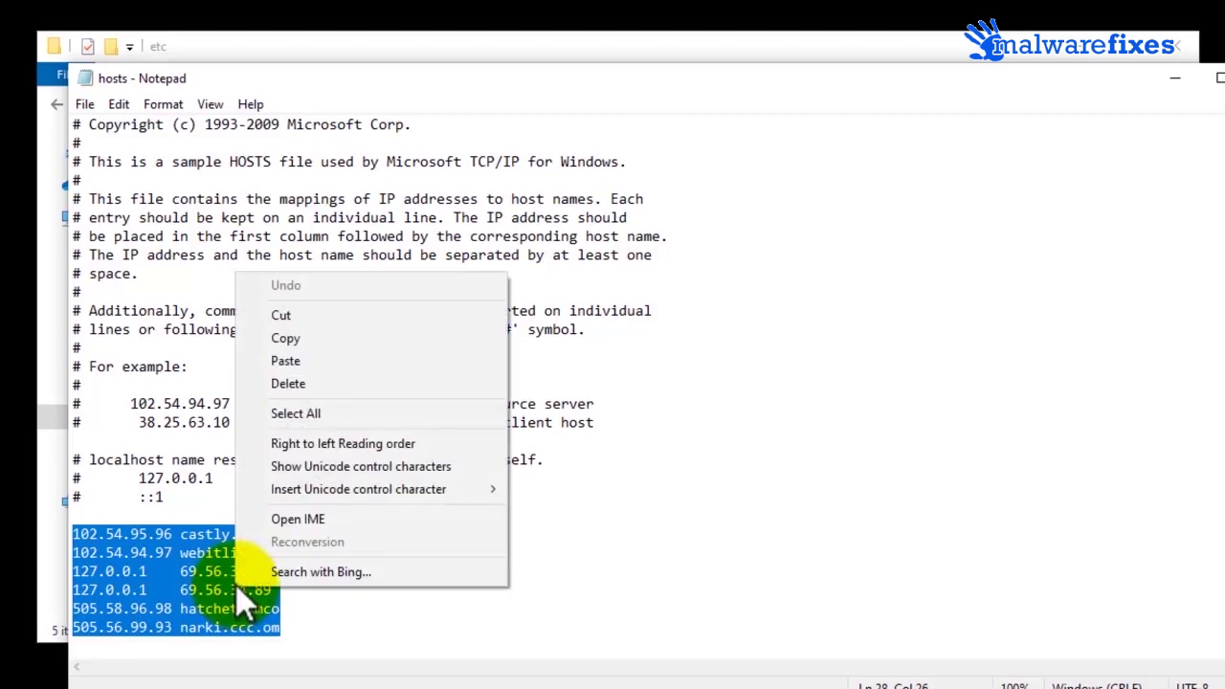
pyautogui.click(272, 385)
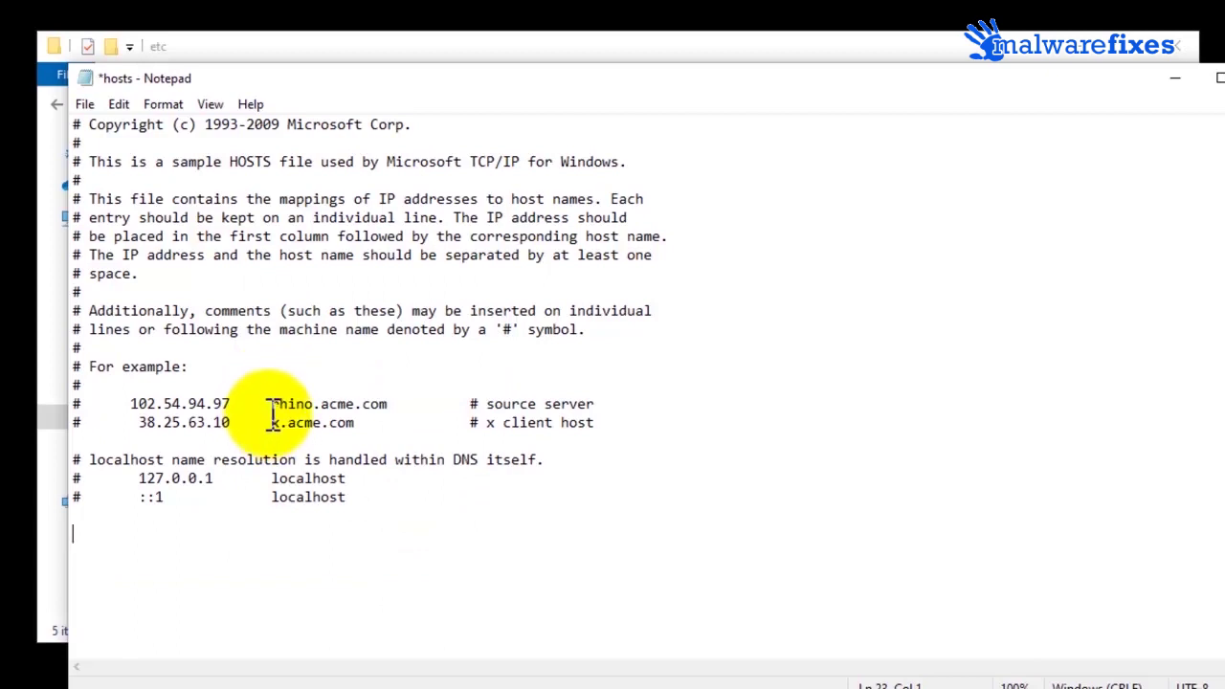
# - Save the hosts file, then close Notepad and the etc folder window
pyautogui.click(91, 113)
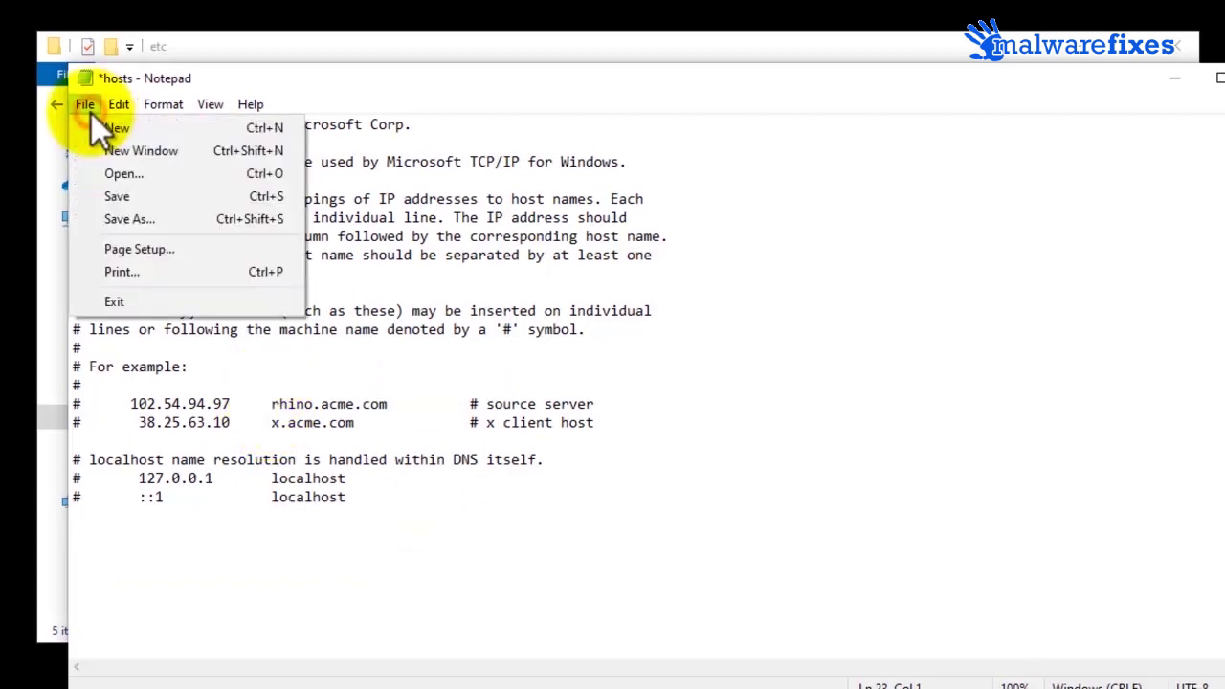
pyautogui.click(129, 198)
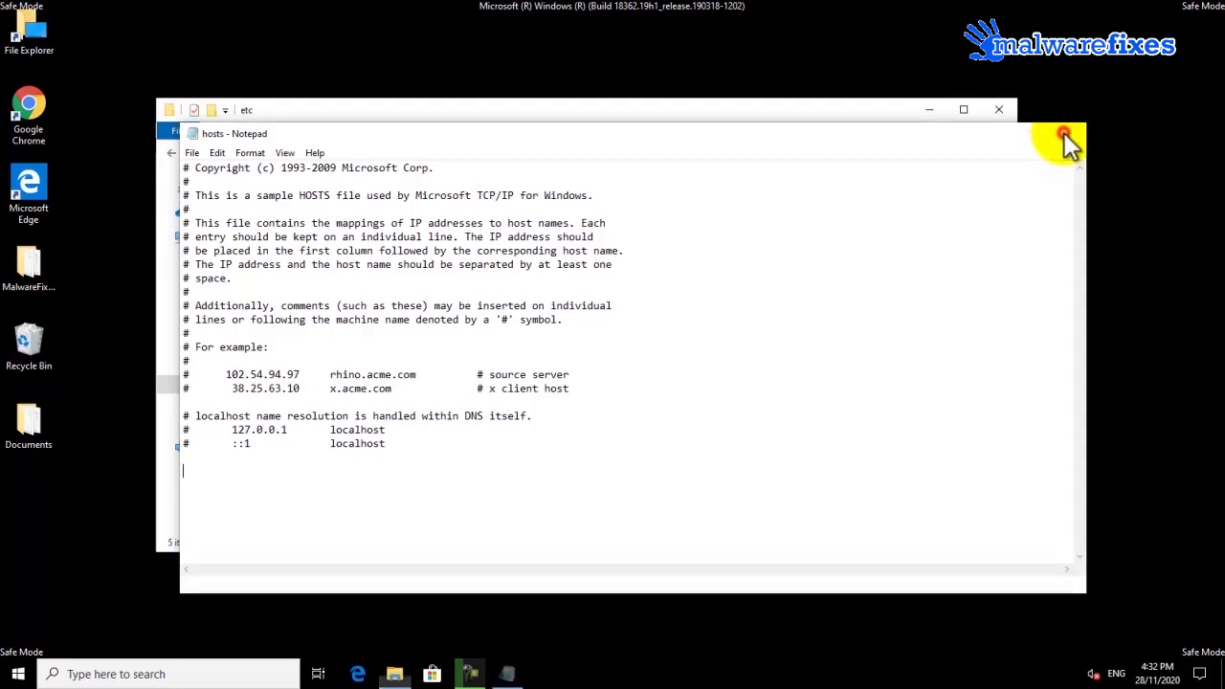
pyautogui.click(1066, 134)
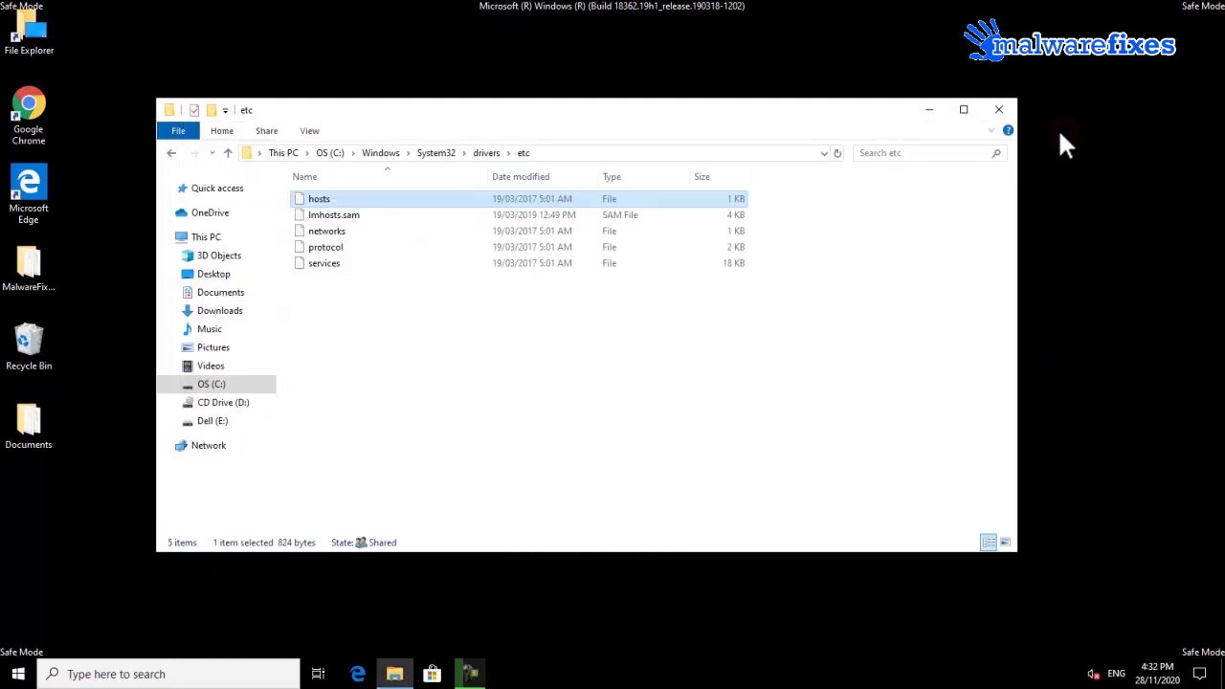
pyautogui.click(1002, 112)
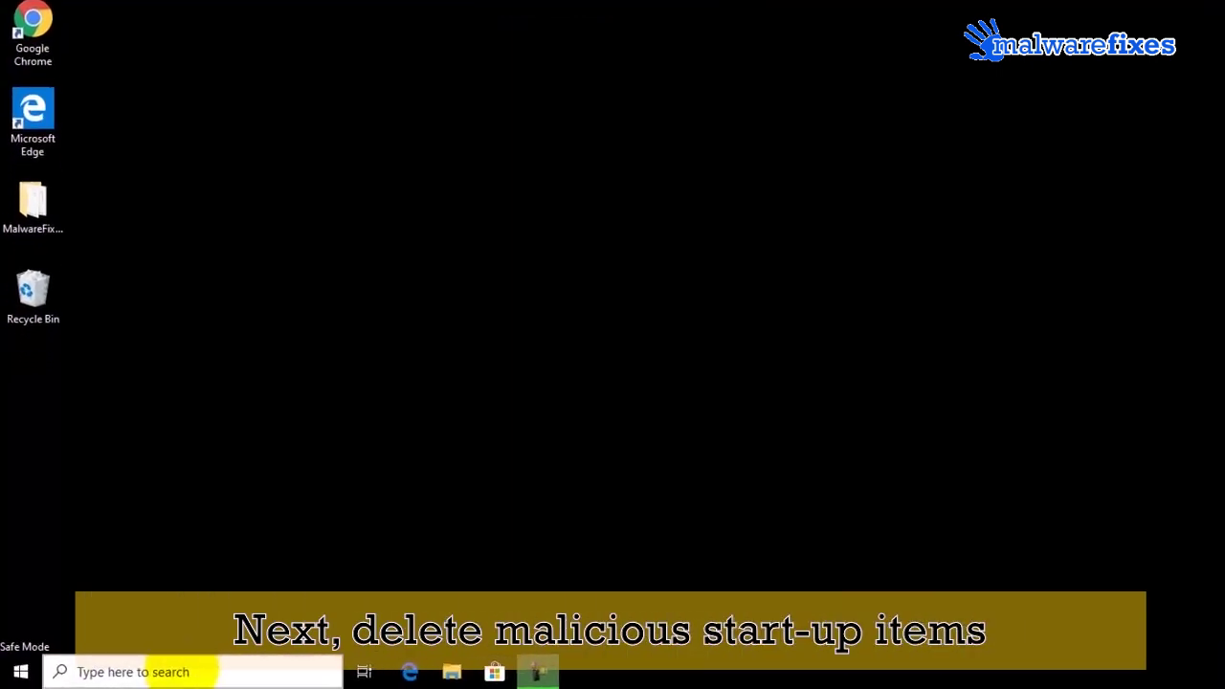
# - Open the Startup folder by running shell:startup from the Run dialog
pyautogui.click(182, 672)
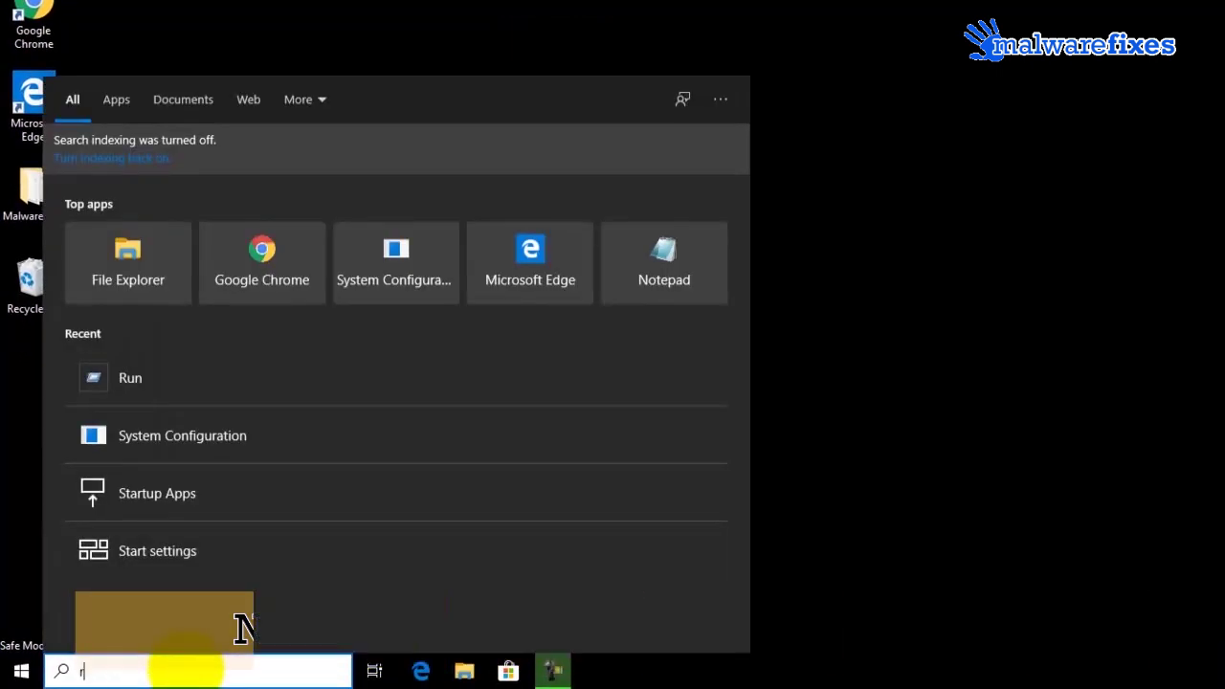
pyautogui.write('run')
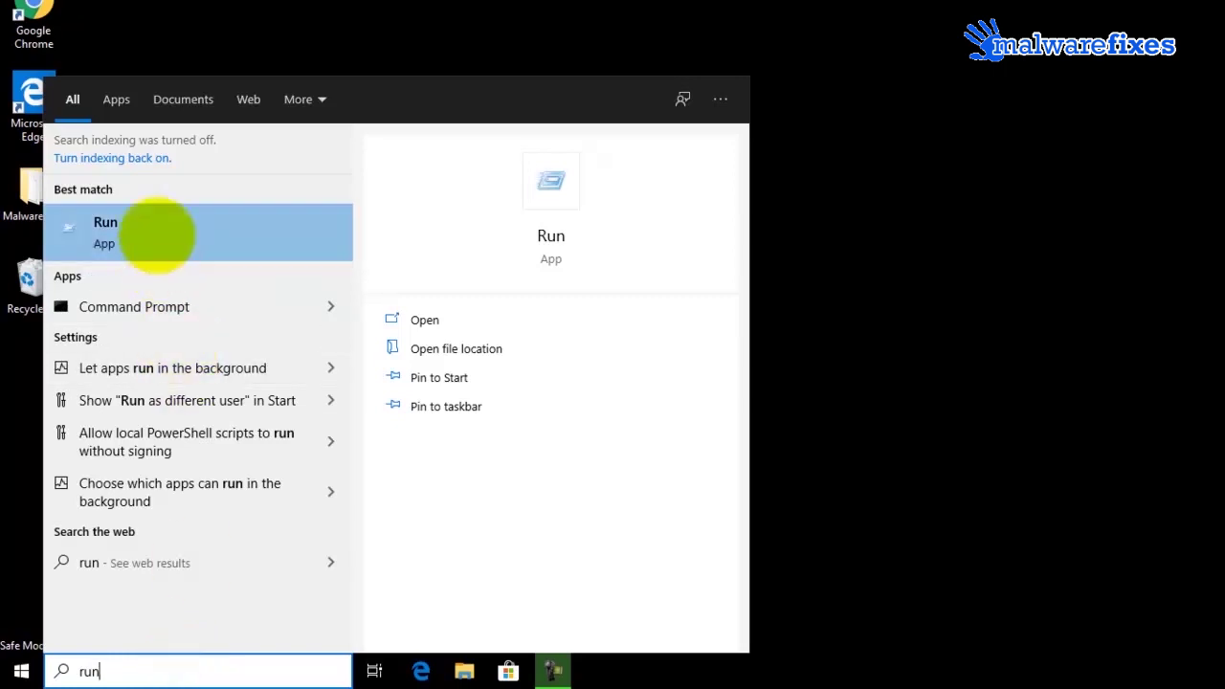
pyautogui.click(156, 235)
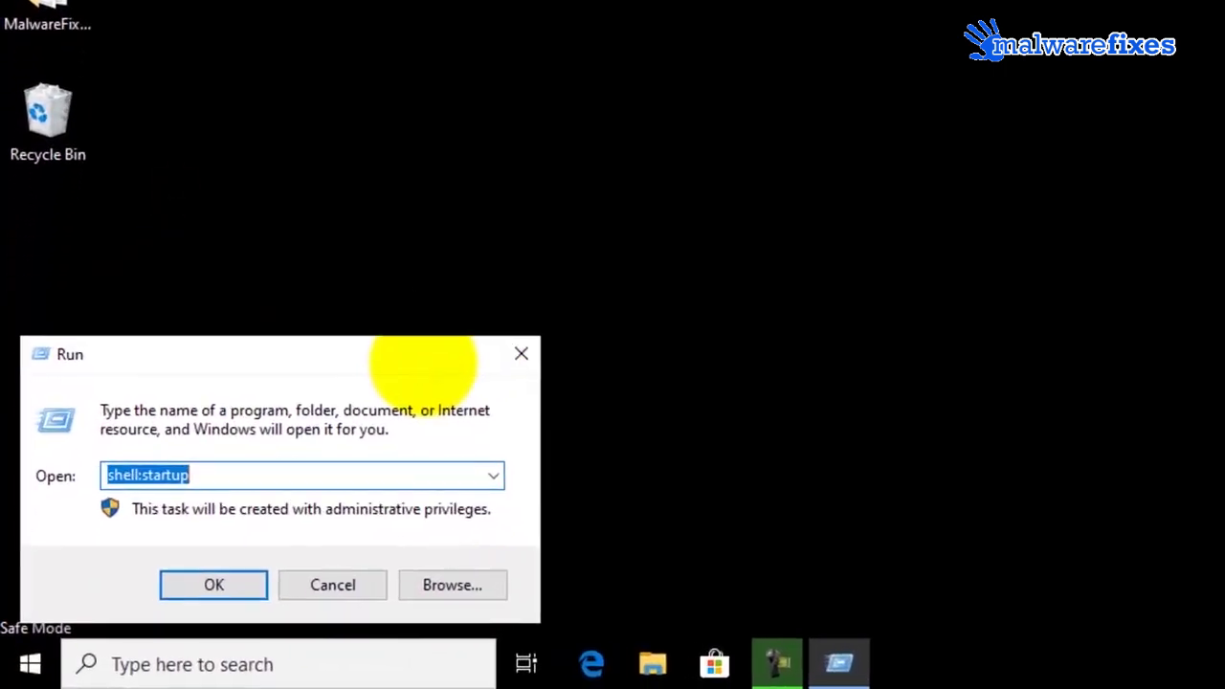
pyautogui.click(247, 477)
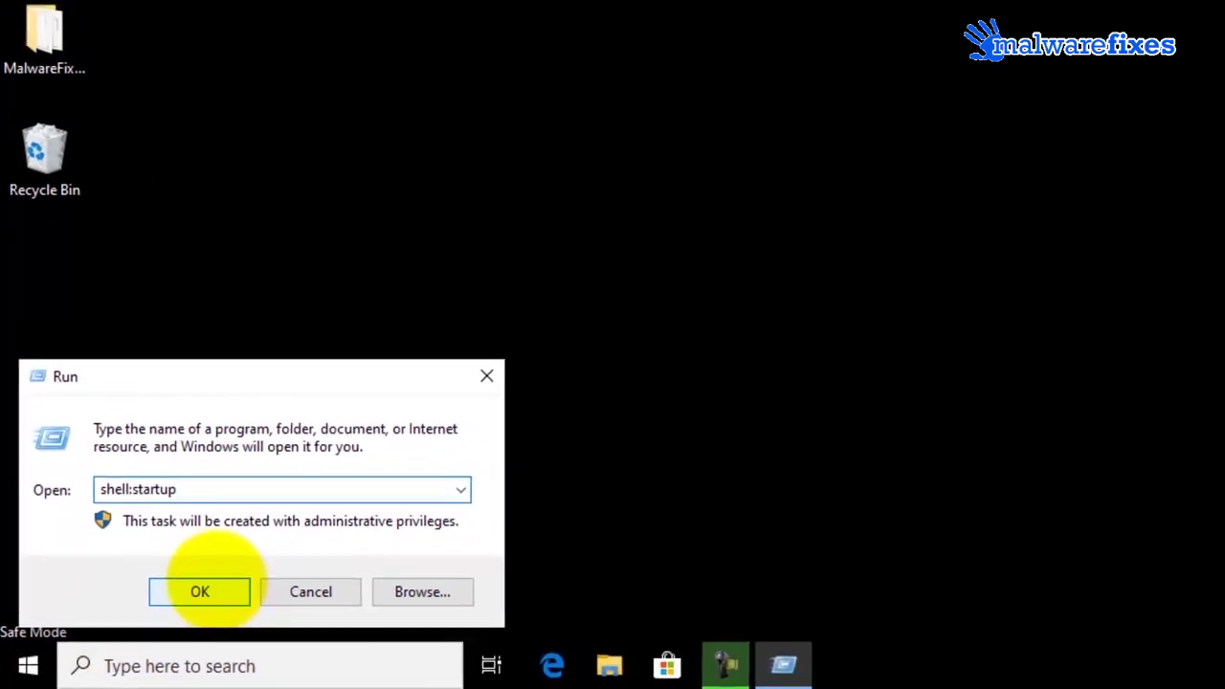
pyautogui.click(206, 589)
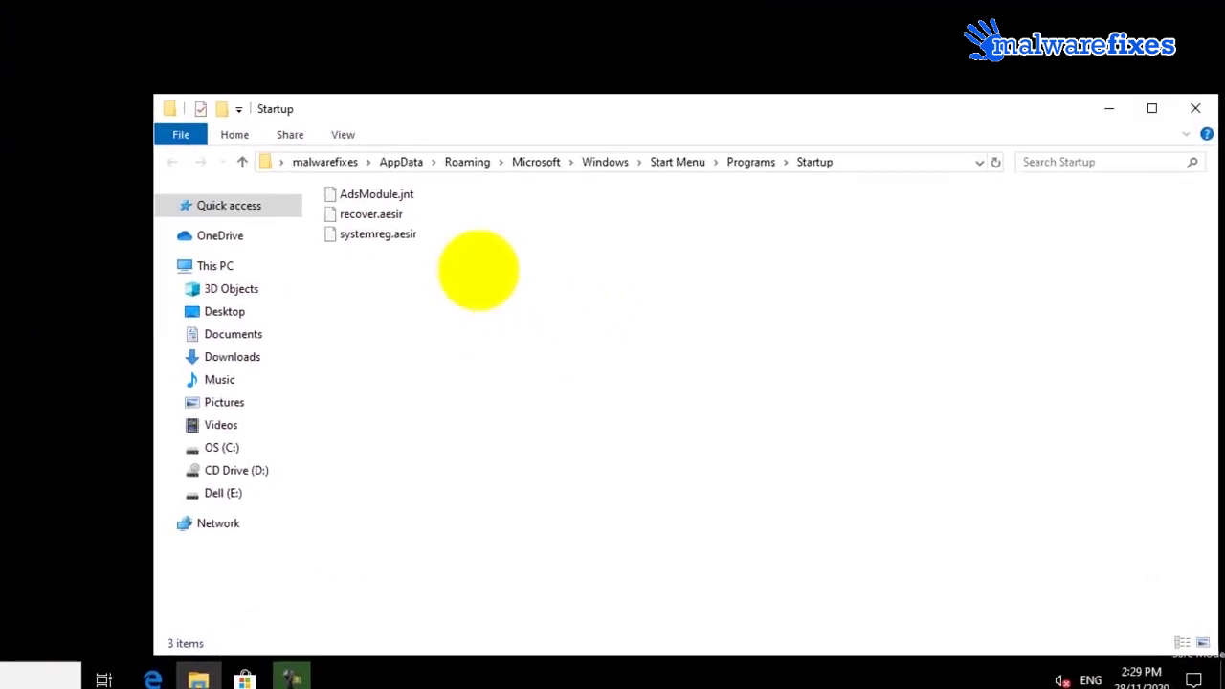
# - Delete the three Startup files, including AdsModule.jnt and recover.aesir
pyautogui.click(425, 202)
pyautogui.keyDown('shift'); pyautogui.click(419, 222); pyautogui.keyUp('shift')
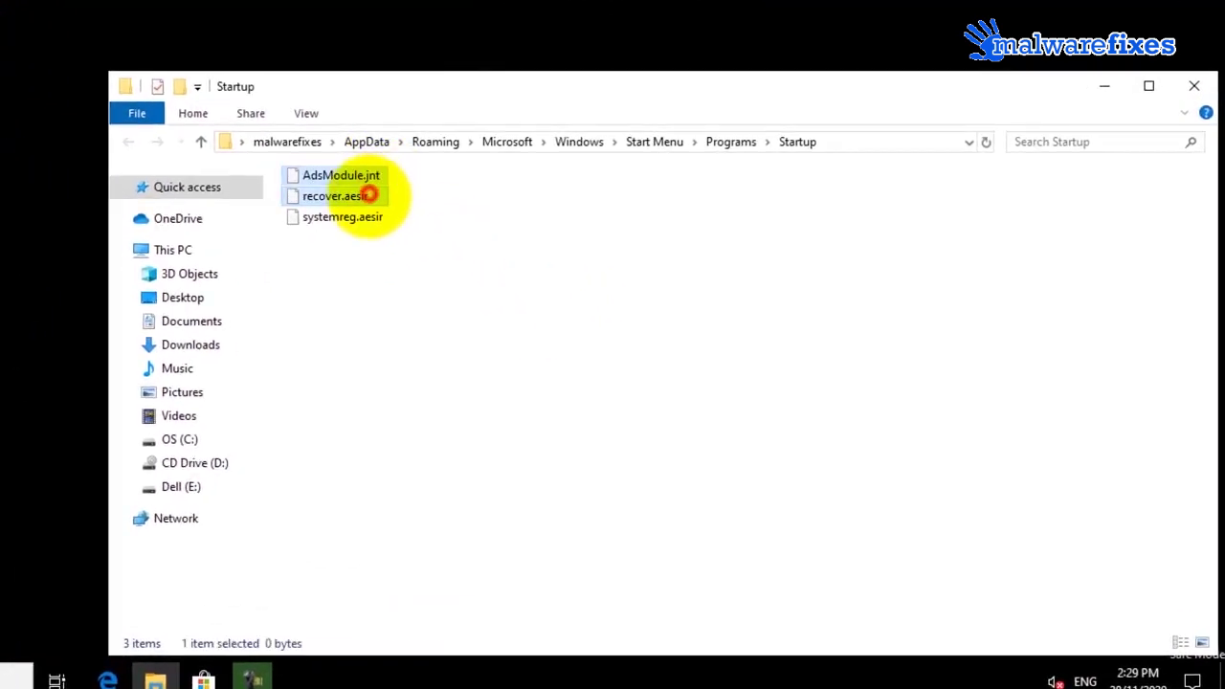
pyautogui.keyDown('shift'); pyautogui.click(371, 213); pyautogui.keyUp('shift')
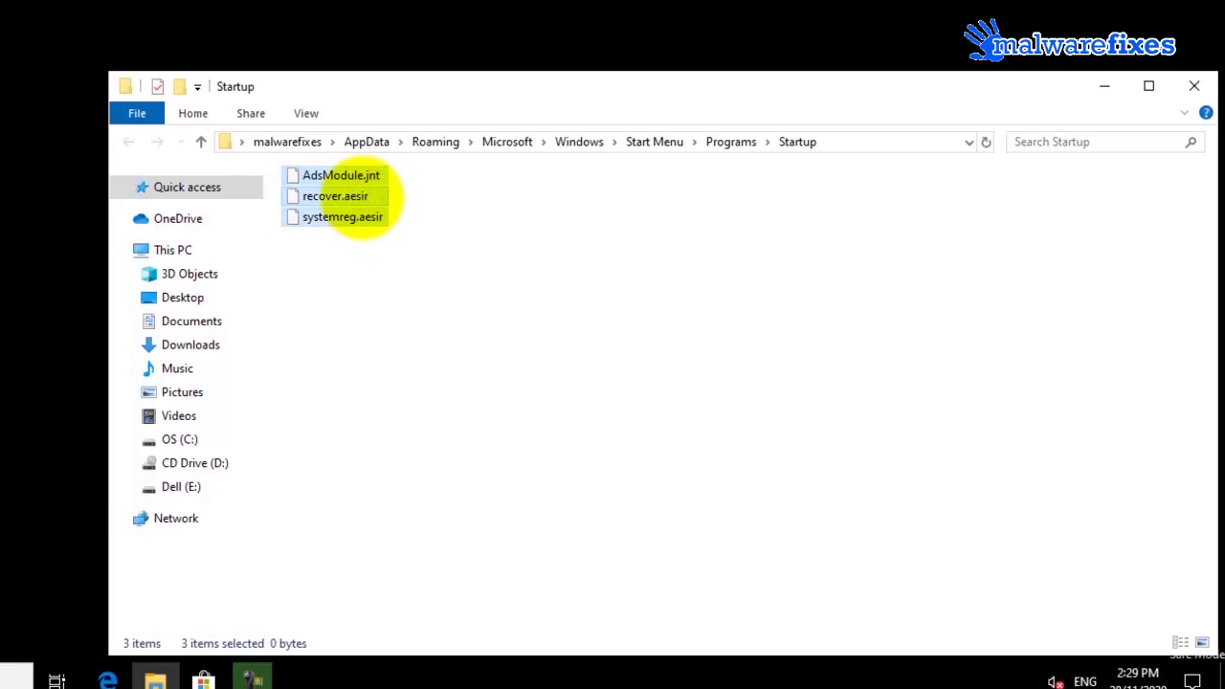
pyautogui.rightClick(363, 197)
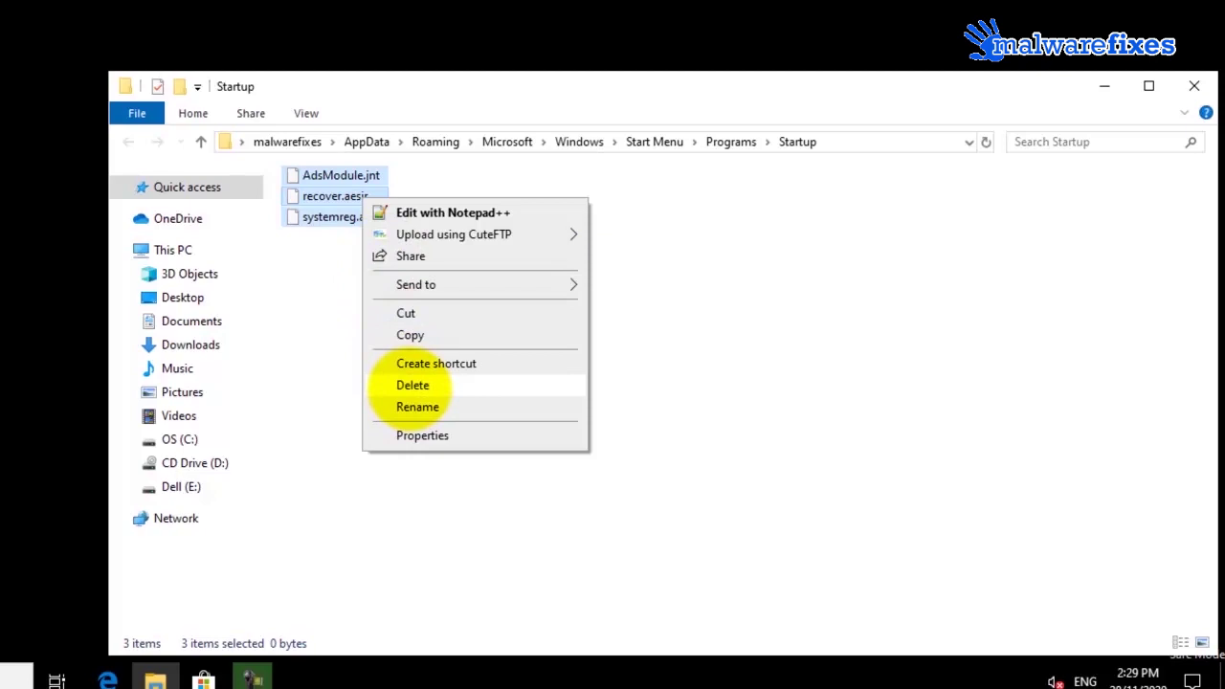
pyautogui.click(412, 385)
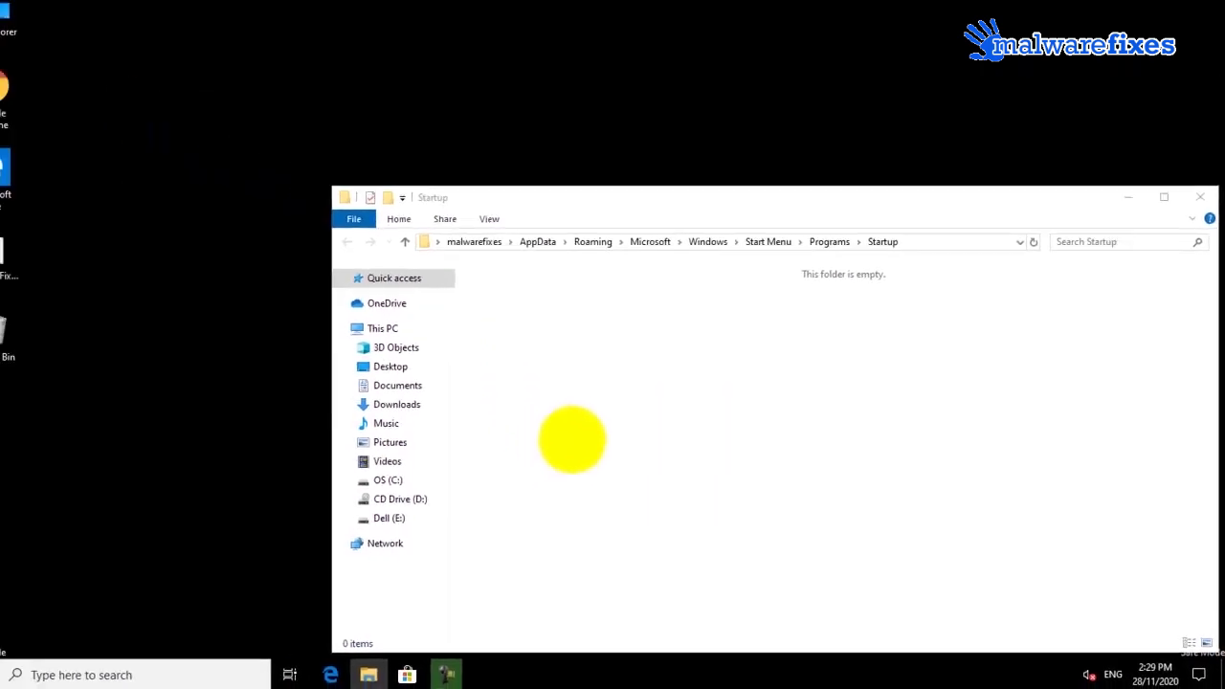
# - Close the empty Startup folder window
pyautogui.click(1200, 213)
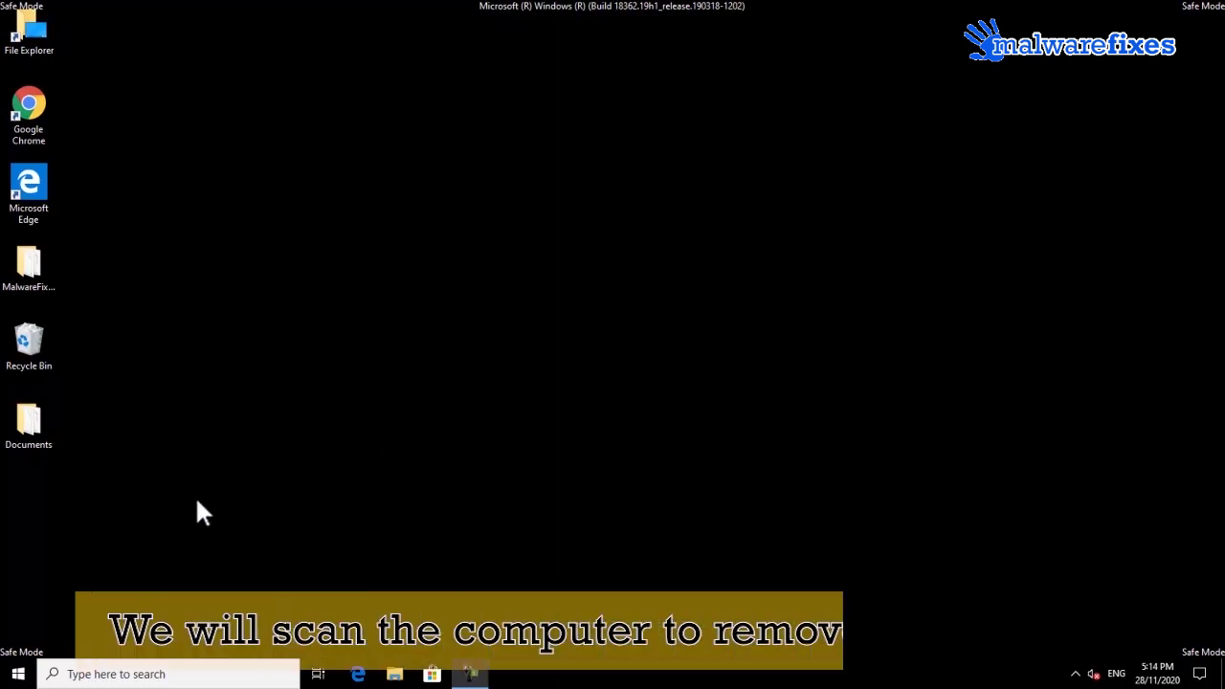
# - Launch Malwarebytes from Start's Recently added list and run a Threat Scan
pyautogui.click(20, 674)
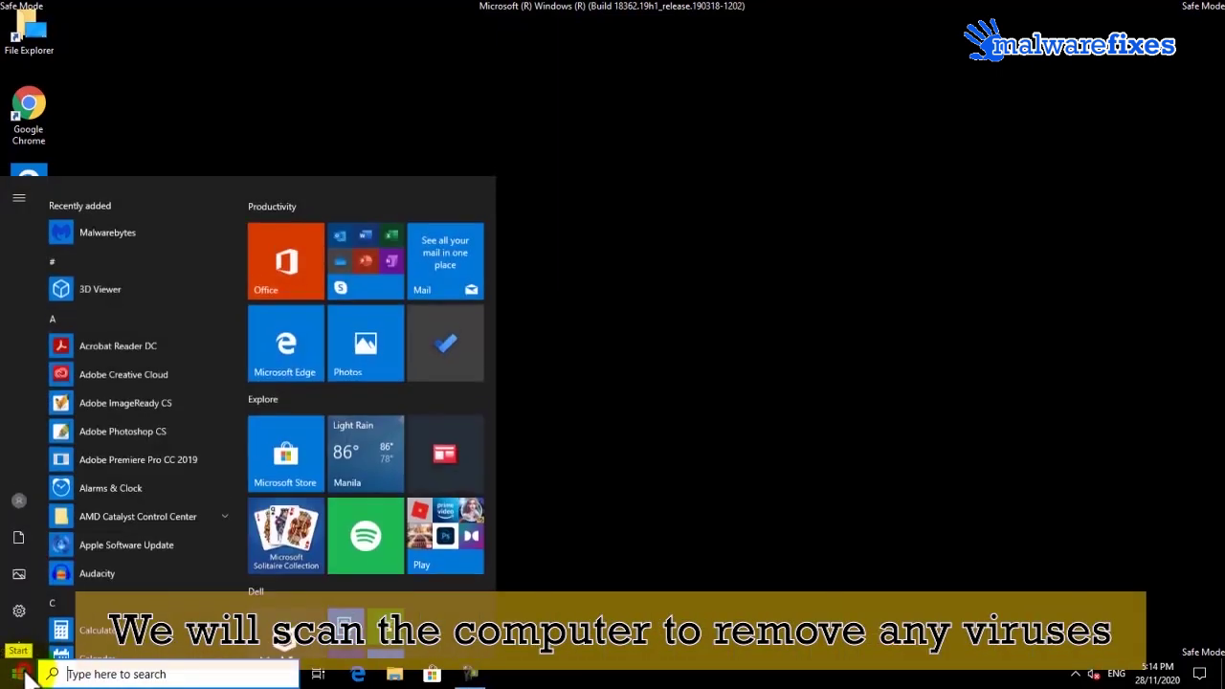
pyautogui.click(121, 218)
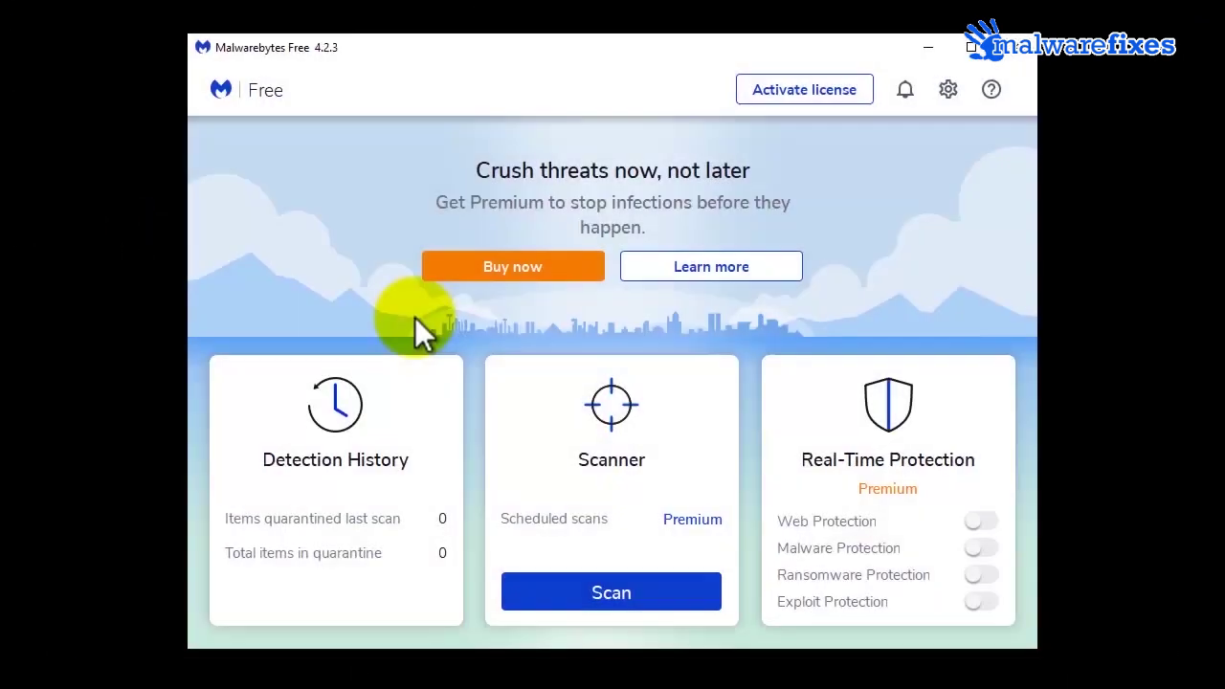
pyautogui.click(606, 599)
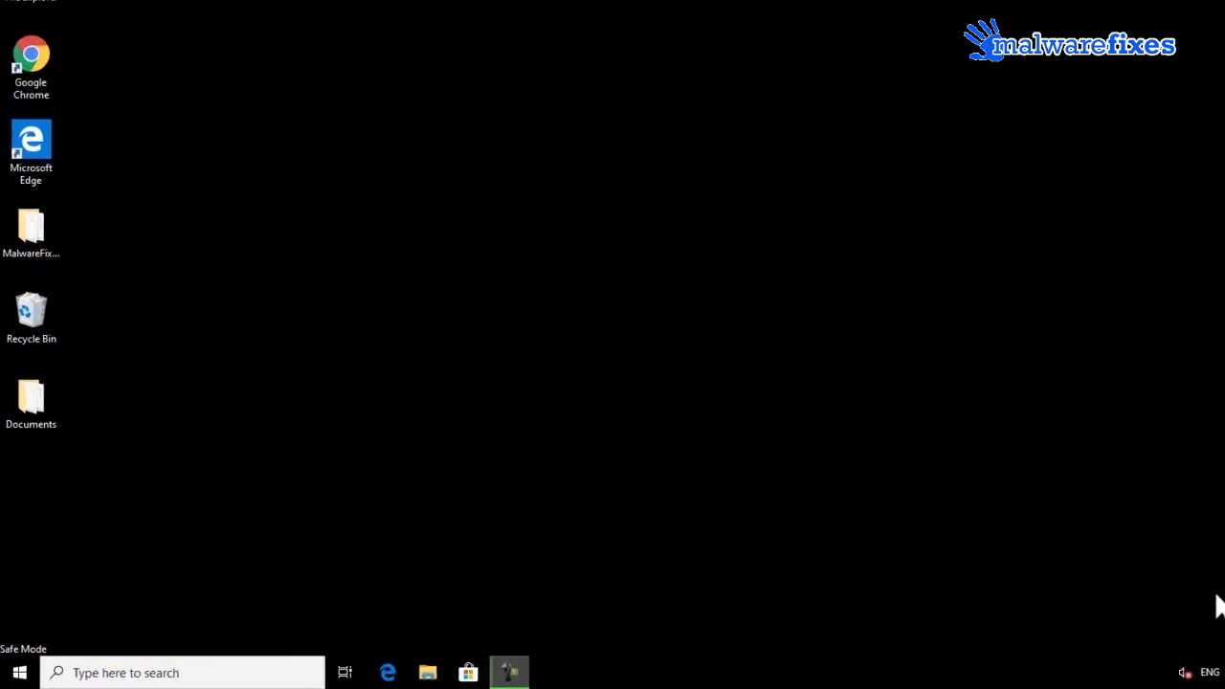
# - Search 'msconfig' and open System Configuration from the Best match result
pyautogui.click(266, 670)
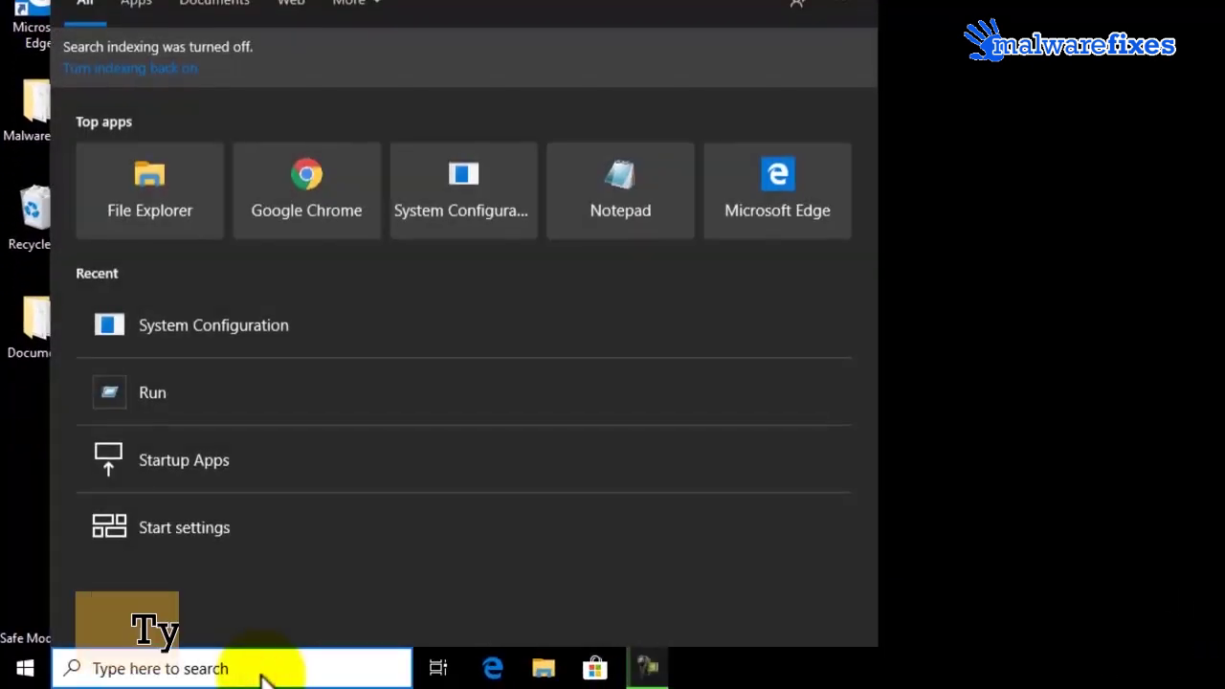
pyautogui.write('msconfig')
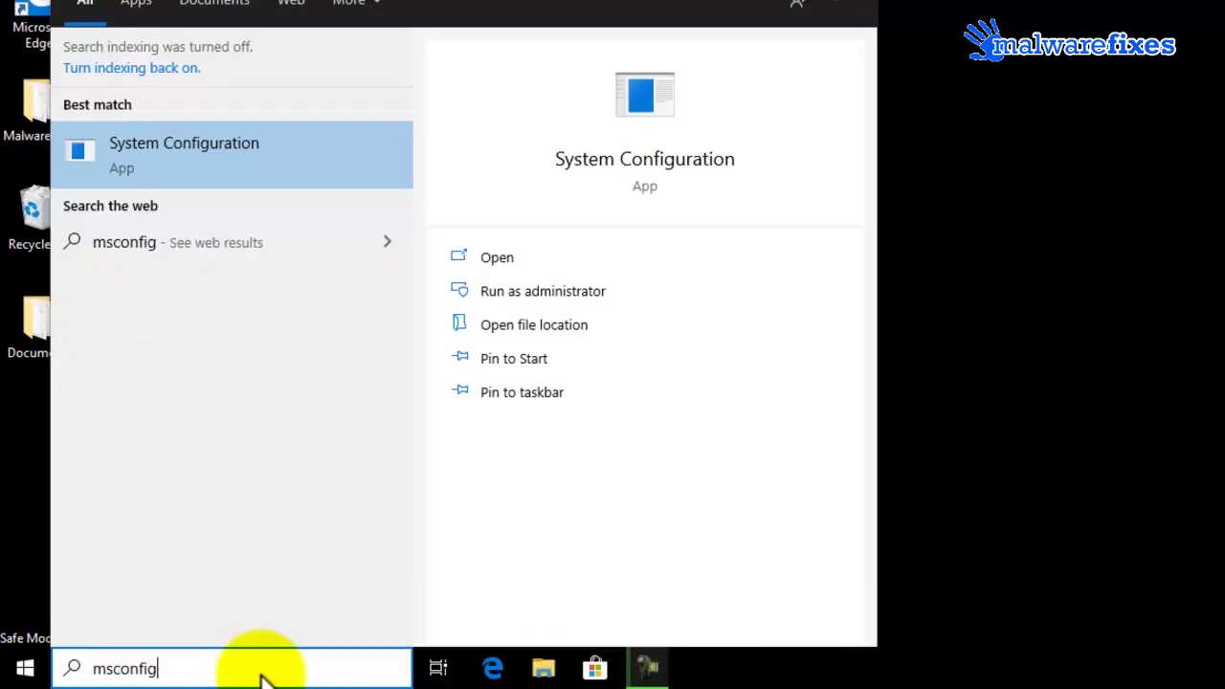
pyautogui.click(251, 155)
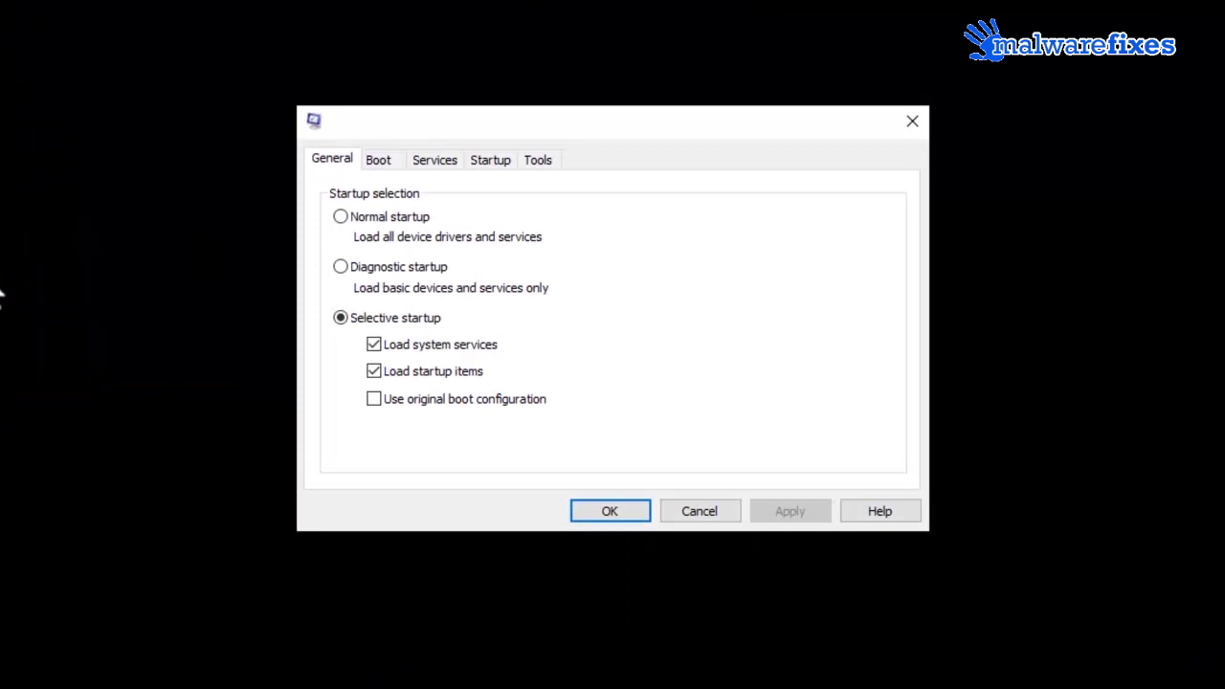
# - Clear the Safe boot option on the Boot tab, apply it, and restart Windows normally
pyautogui.click(377, 161)
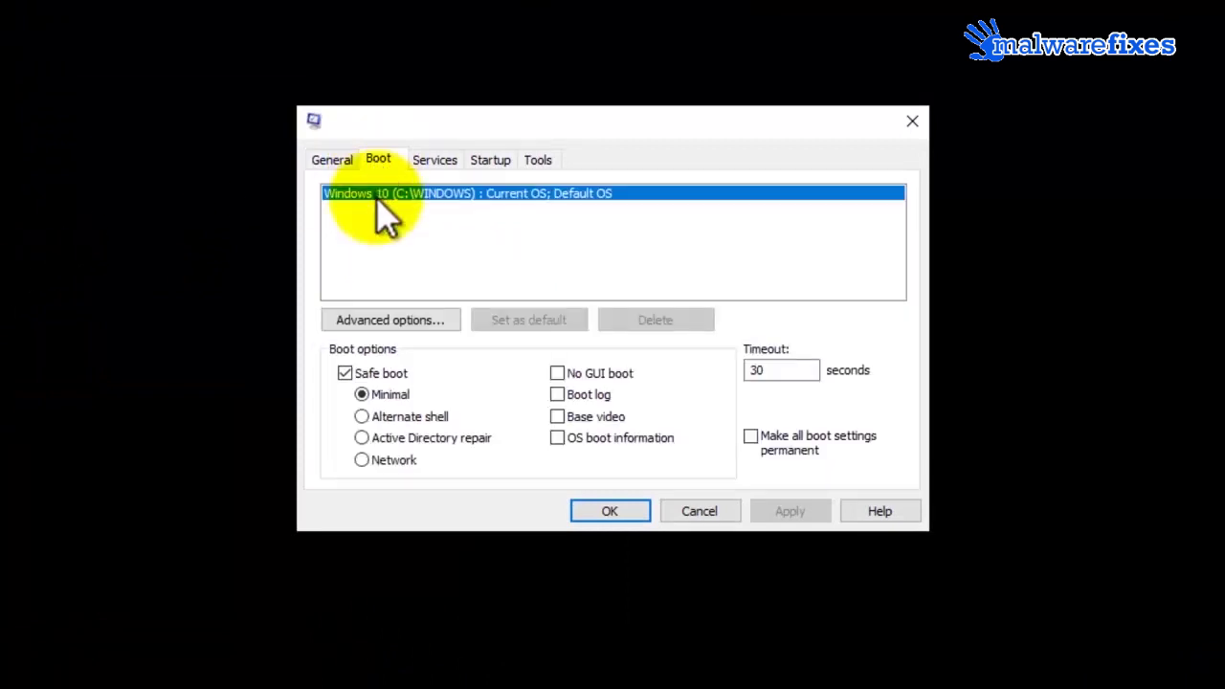
pyautogui.click(345, 375)
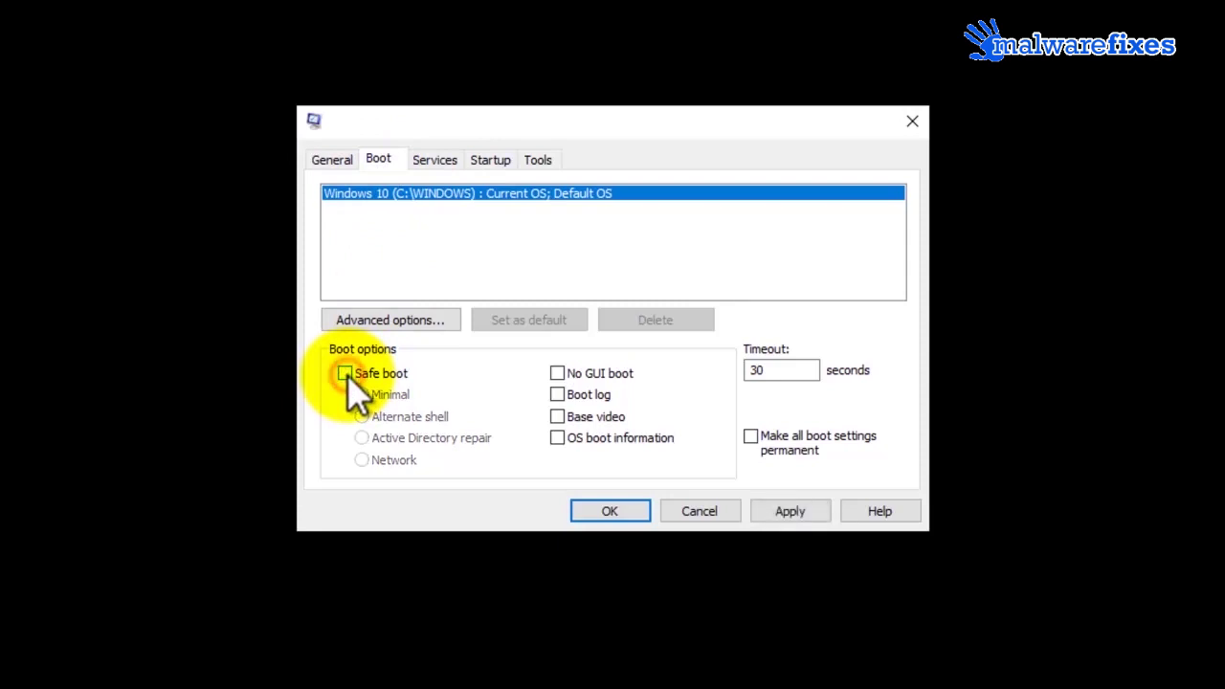
pyautogui.click(790, 512)
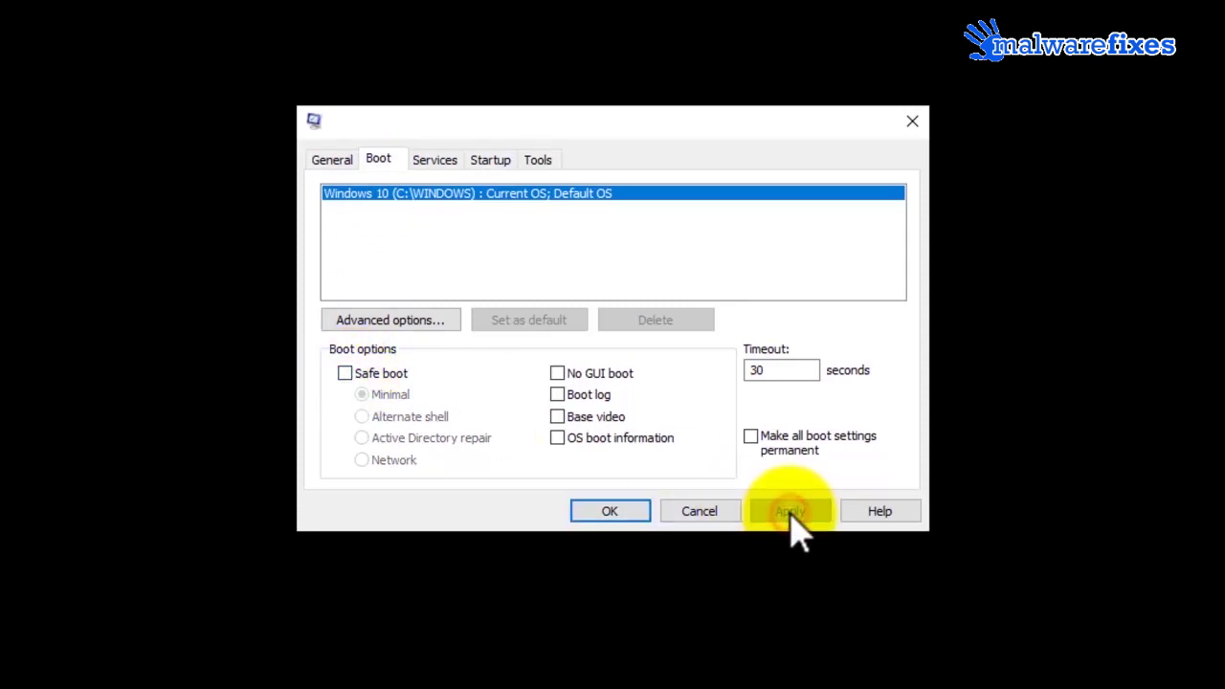
pyautogui.click(615, 509)
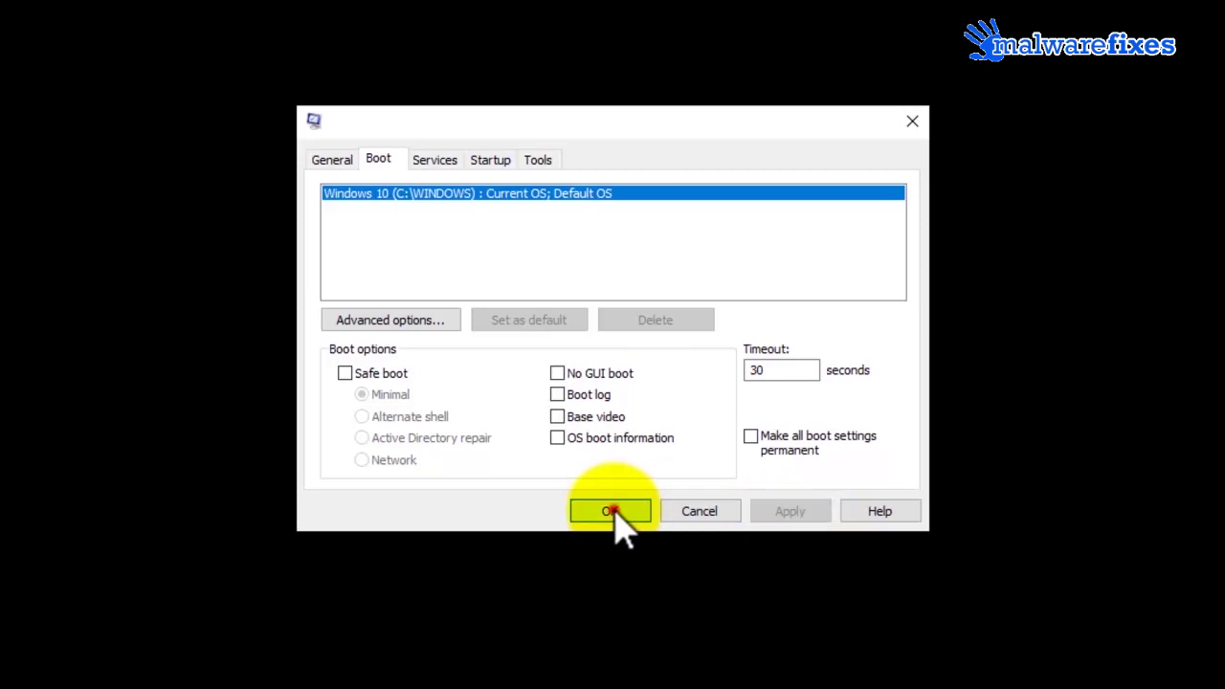
pyautogui.click(562, 365)
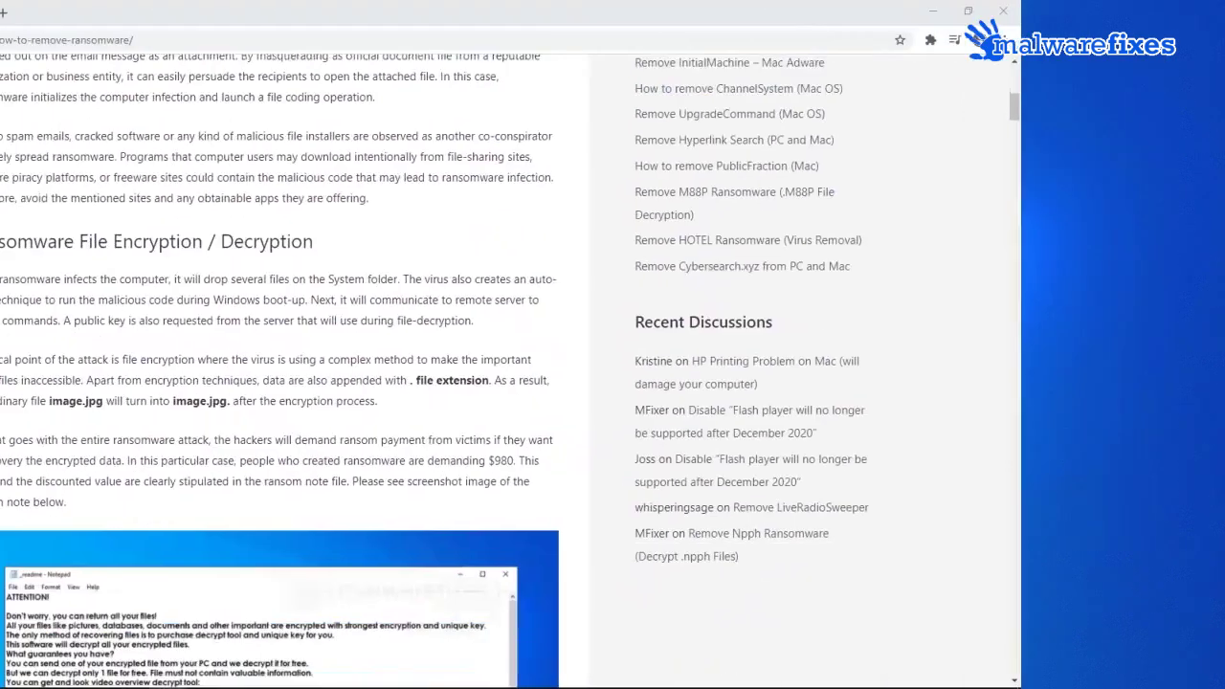
# - Scroll the malwarefixes.com guide down to the Previous Versions and ShadowExplorer file-recovery options
pyautogui.scroll(-10, 54, 438)
pyautogui.scroll(-15, 53, 437)
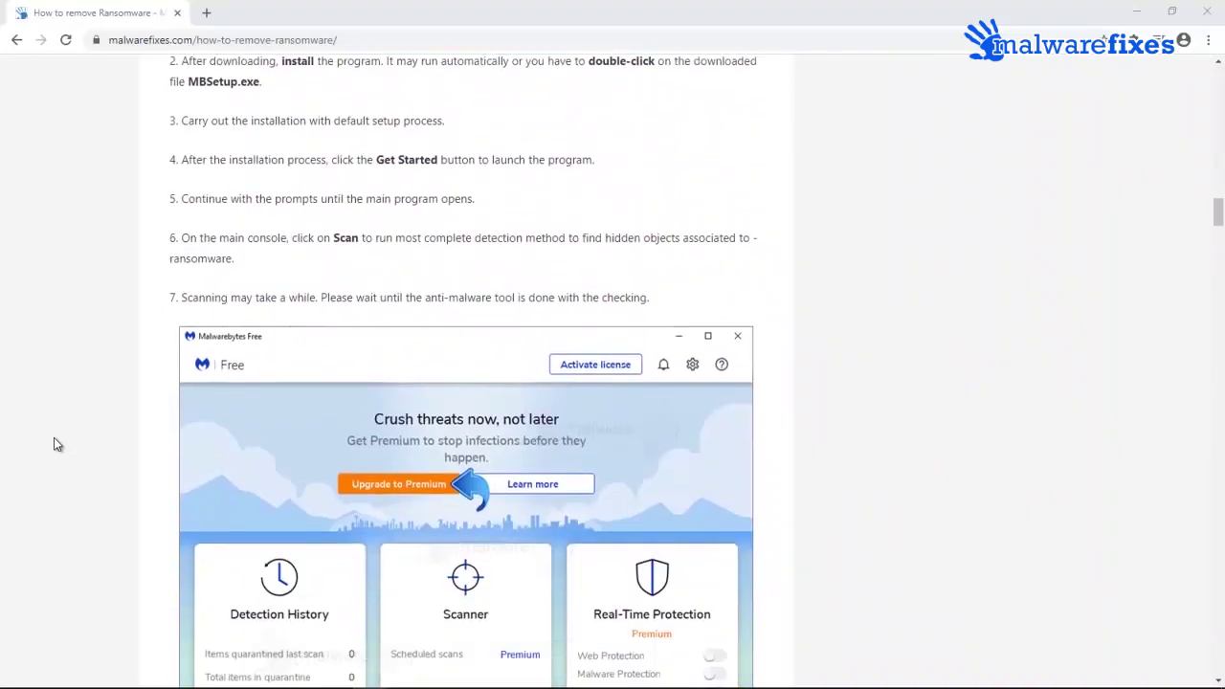
pyautogui.scroll(-12, 54, 440)
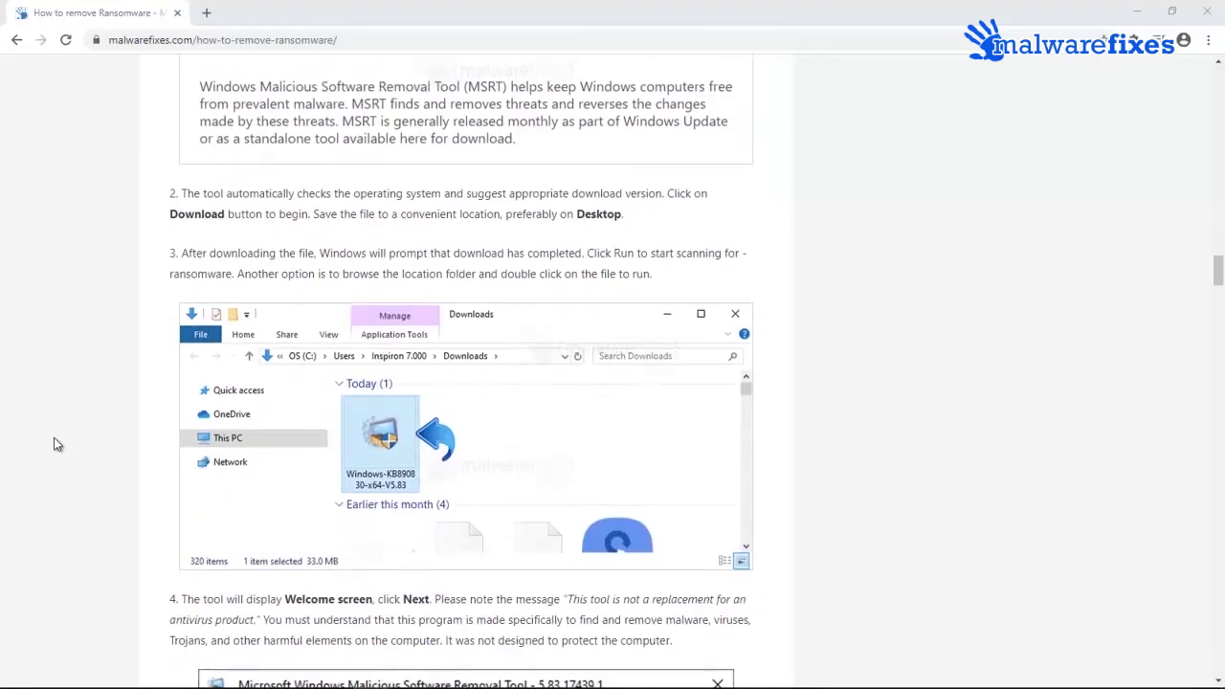
pyautogui.scroll(-10, 54, 441)
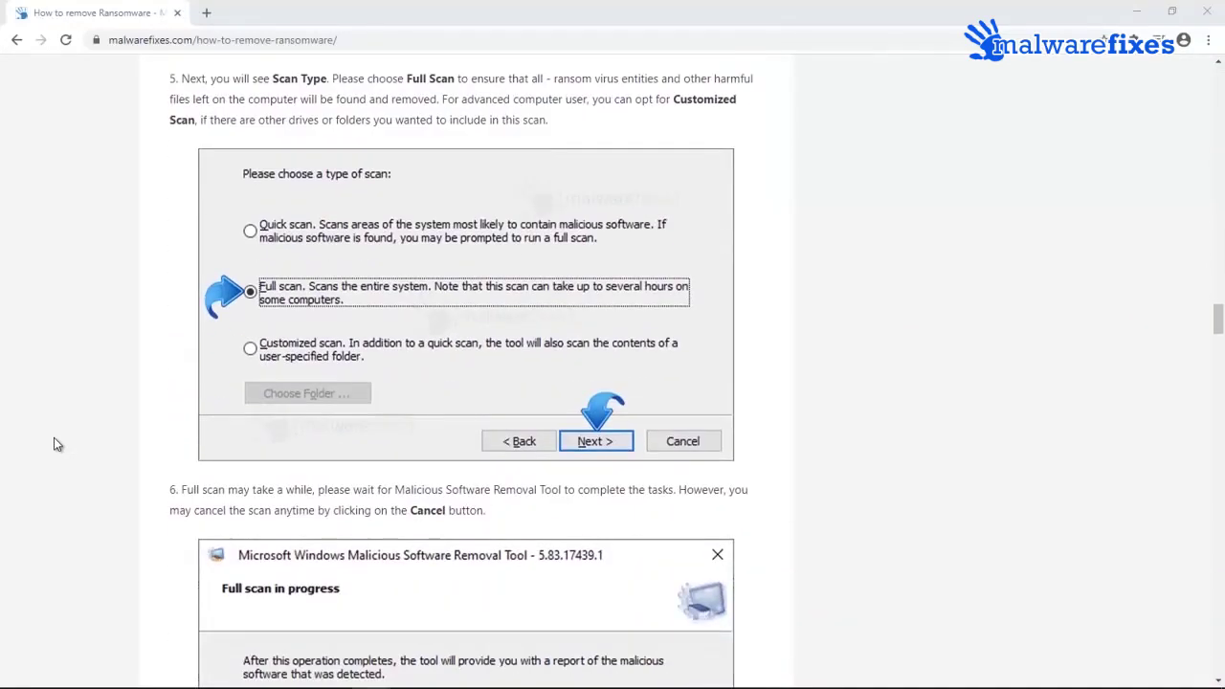
pyautogui.scroll(-8, 53, 443)
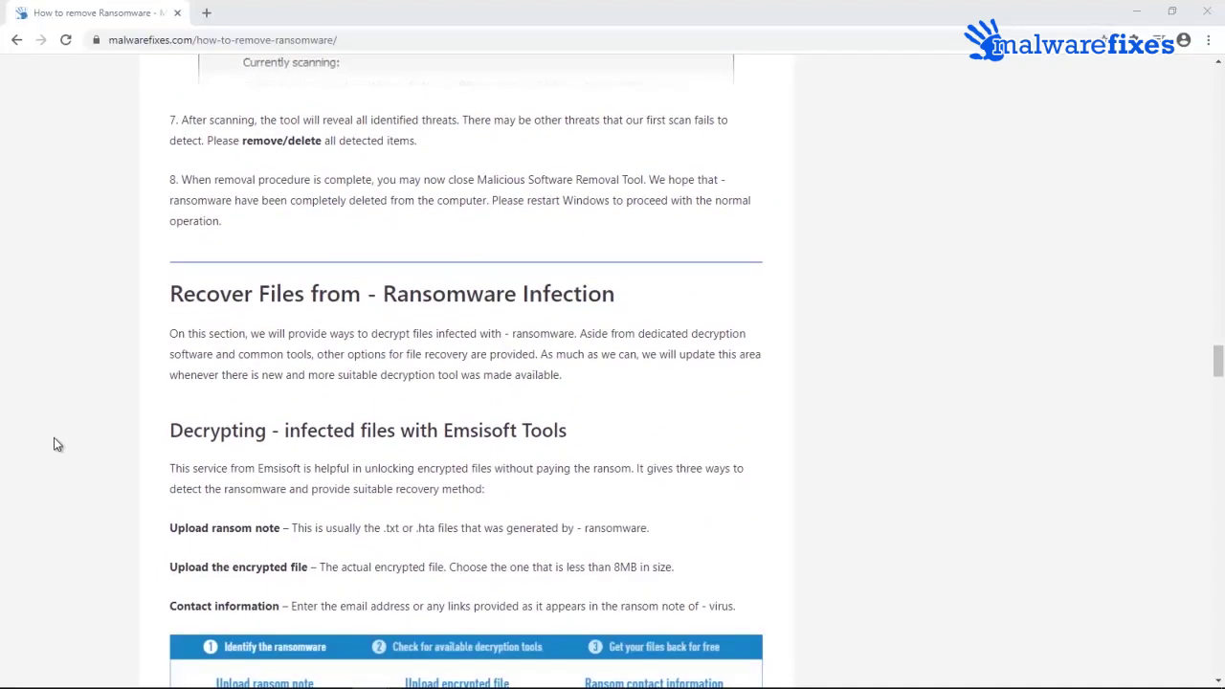
pyautogui.scroll(-2, 54, 437)
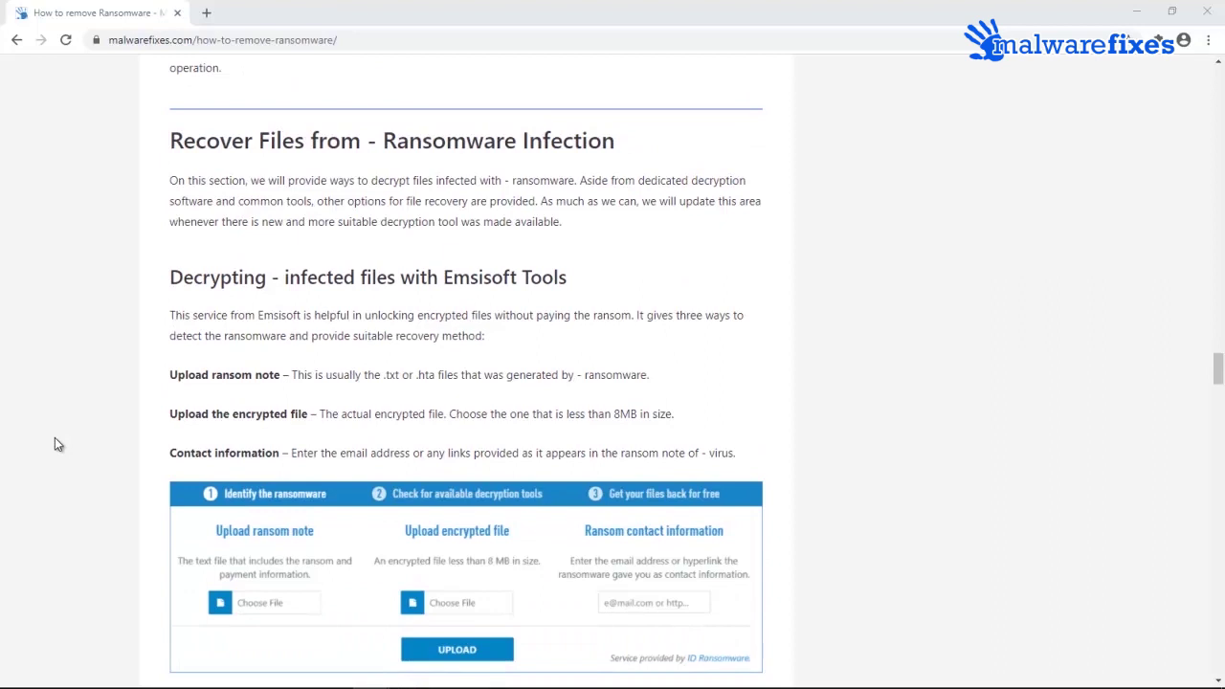
pyautogui.scroll(-6, 55, 444)
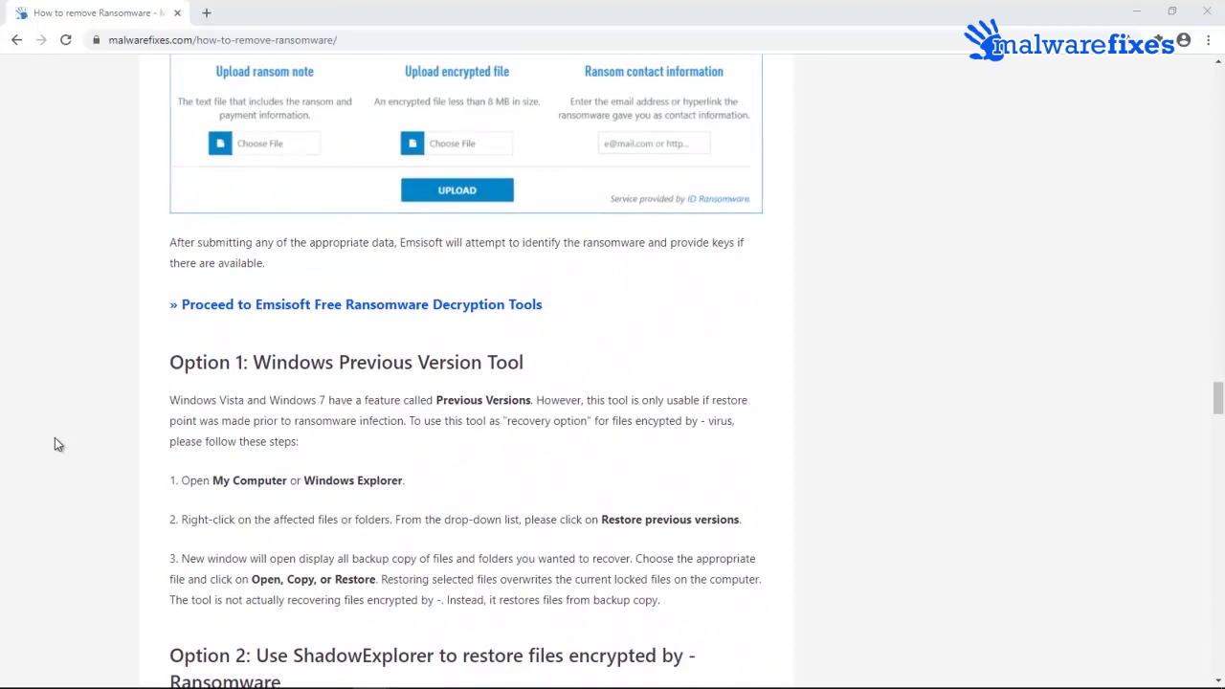
pyautogui.scroll(-1, 55, 444)
pyautogui.scroll(1, 54, 444)
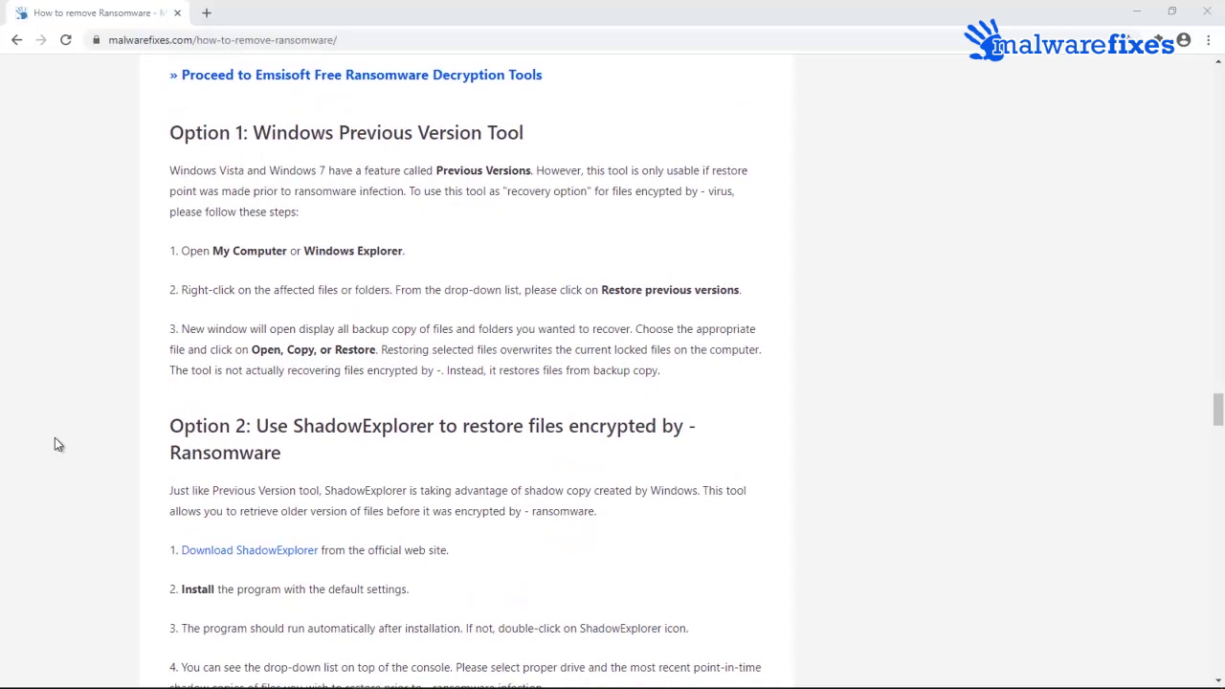
pyautogui.scroll(-3, 55, 441)
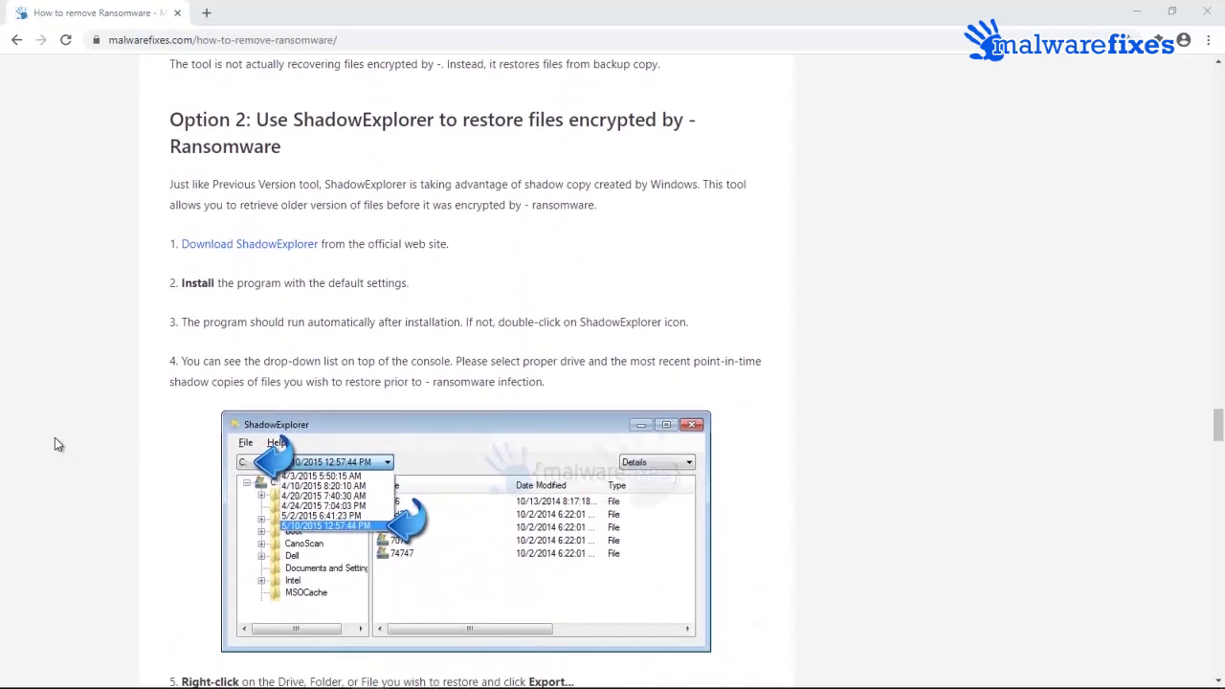